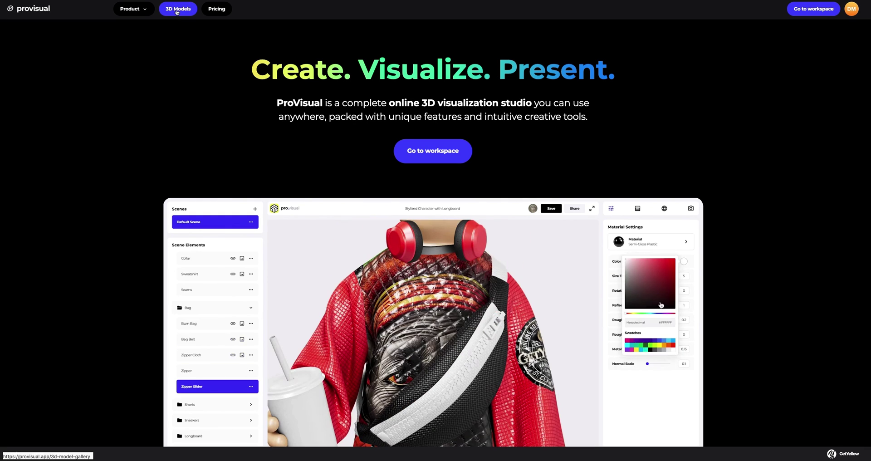
- Browse down the 3D model gallery to find the 250ml Aluminum Can mockup
left_click(177, 12)
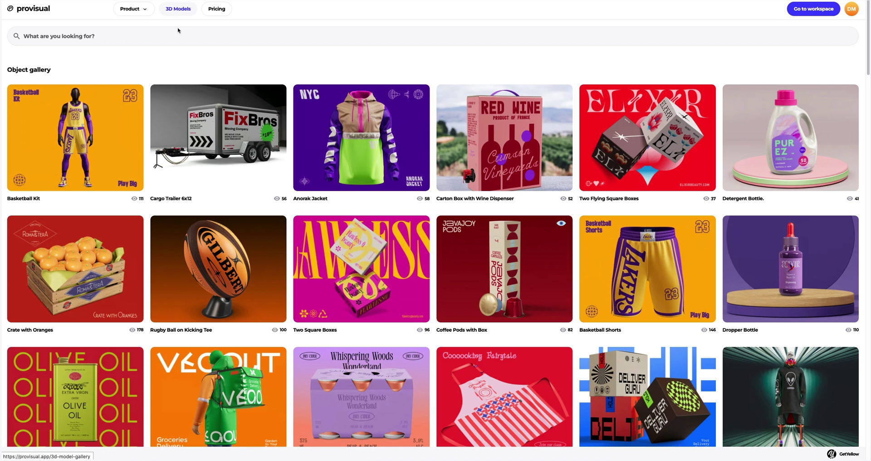
scroll(191, 158, "down", 3)
scroll(192, 157, "down", 4)
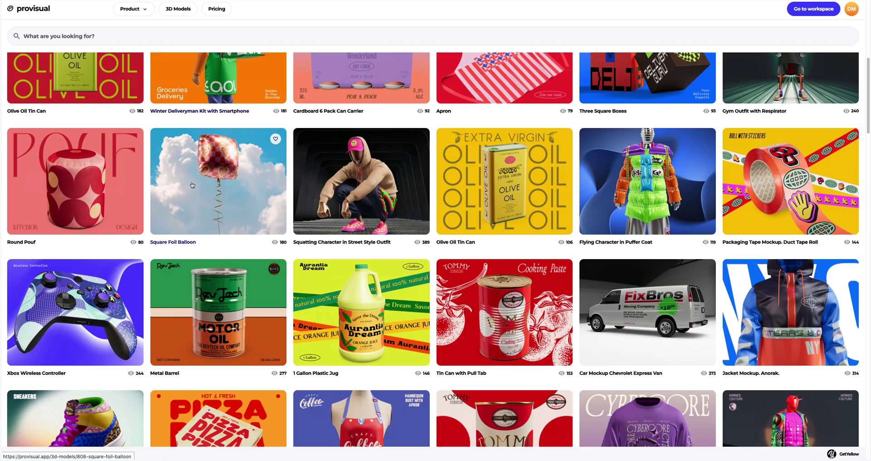
scroll(214, 281, "down", 4)
scroll(214, 281, "down", 2)
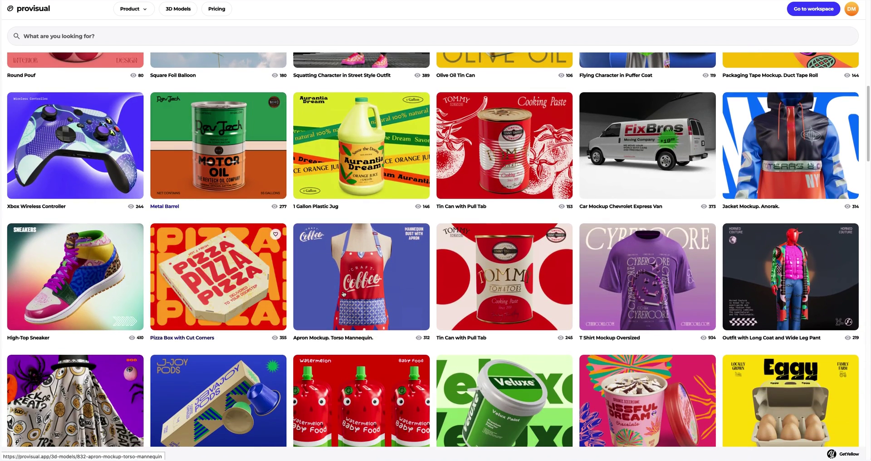
scroll(498, 299, "down", 5)
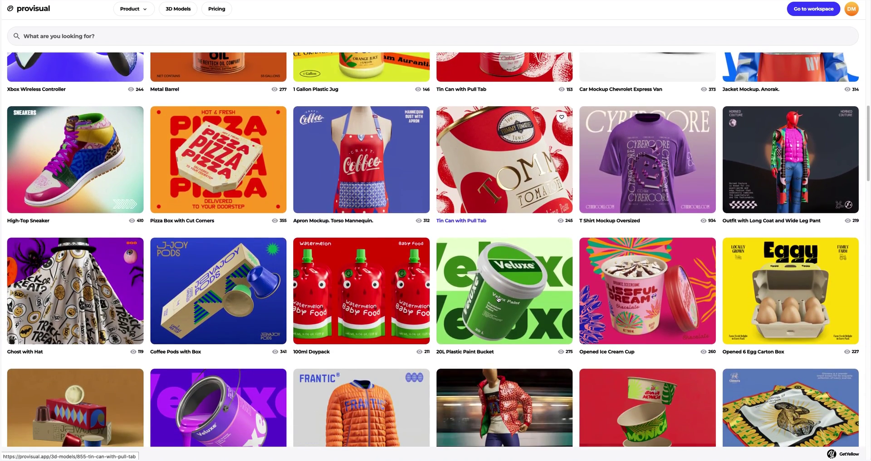
scroll(498, 299, "down", 5)
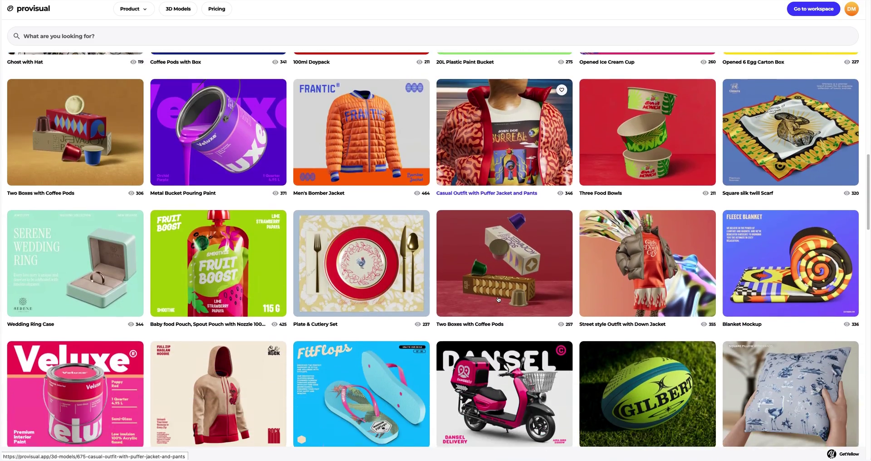
scroll(498, 299, "down", 5)
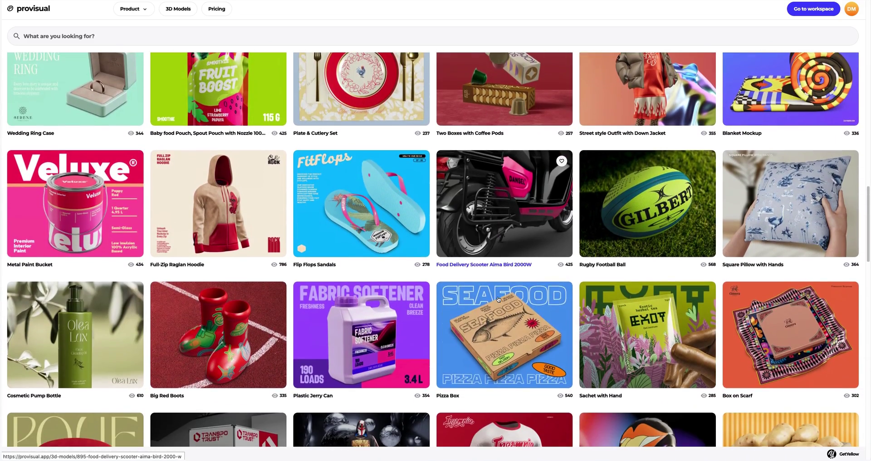
scroll(498, 298, "down", 6)
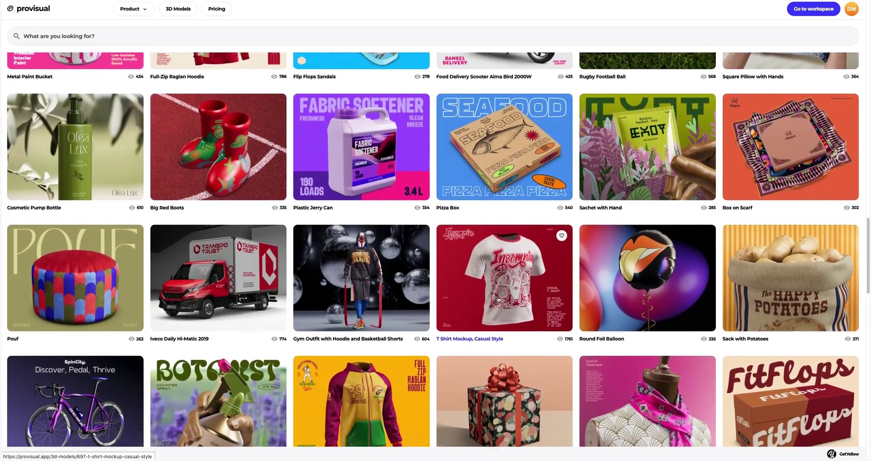
scroll(498, 299, "down", 2)
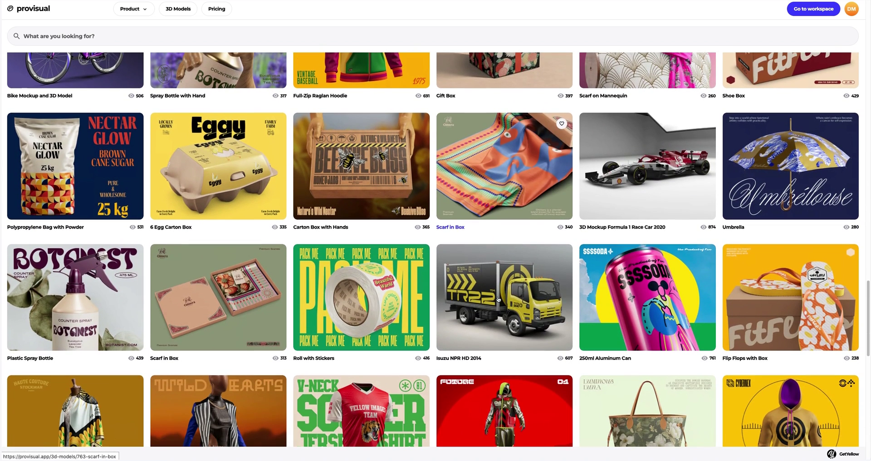
- Preview the 250ml Aluminum Can sample images and create a new project from it
left_click(660, 303)
left_click(431, 304)
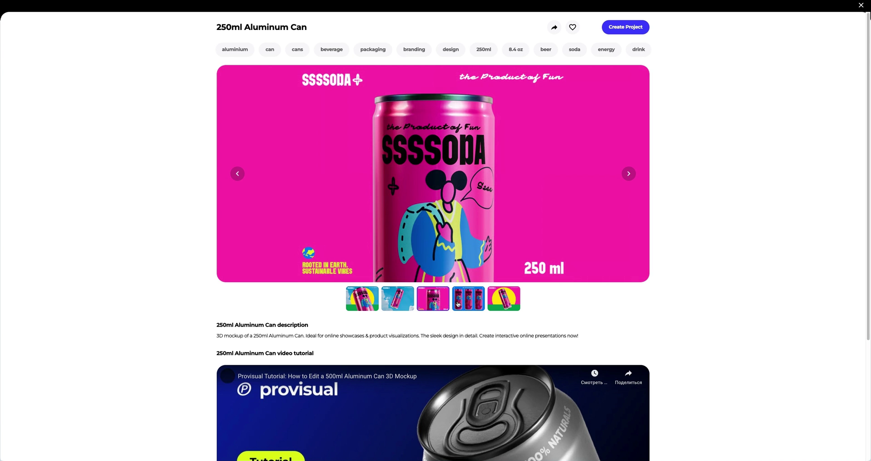
left_click(474, 303)
left_click(496, 302)
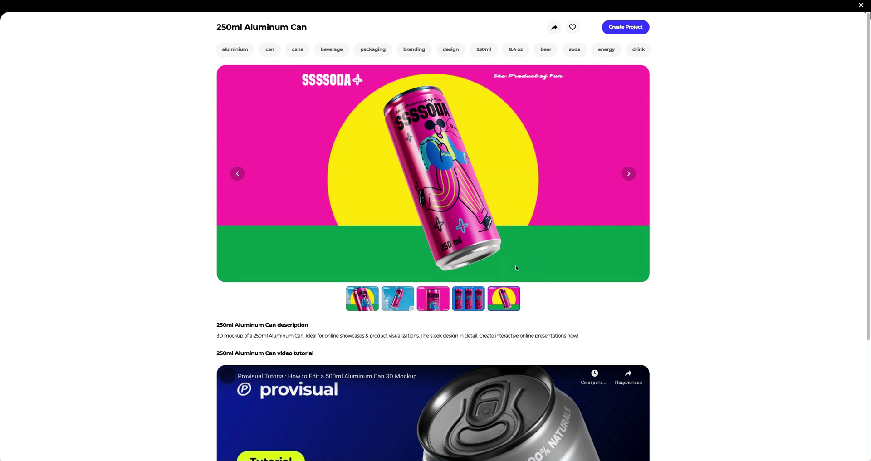
left_click(616, 28)
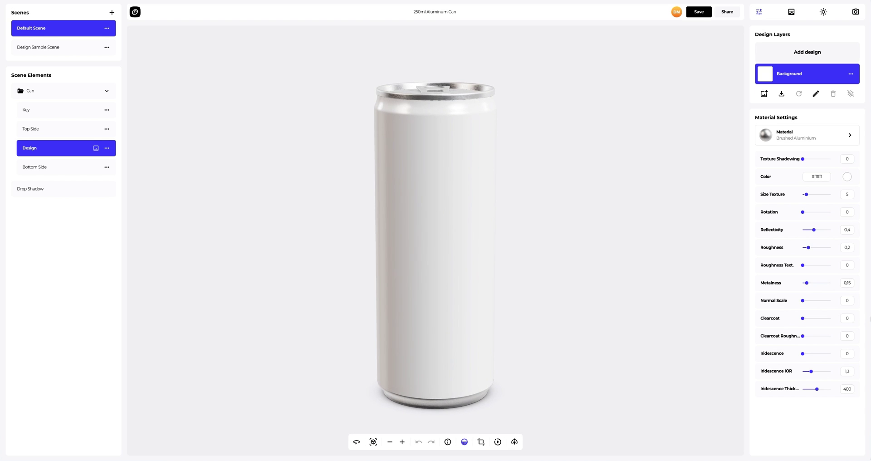
- Colour the can body hot pink with hex FF00A3
left_click_drag(529, 177, 138, 195)
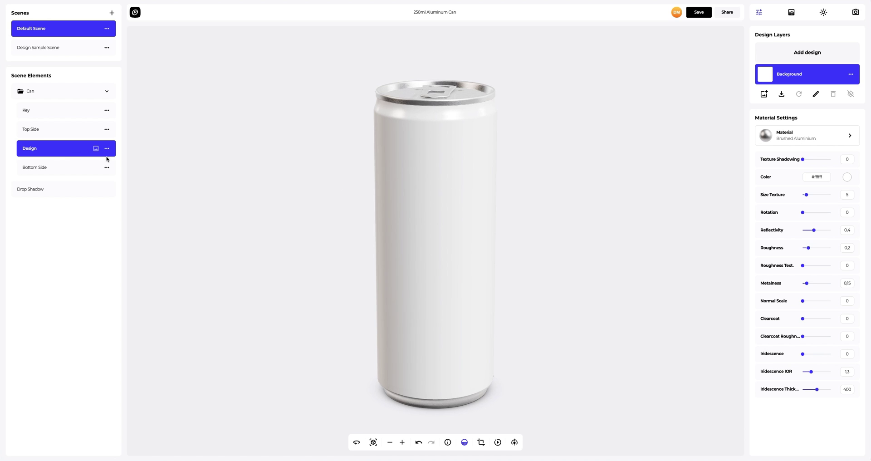
left_click(847, 177)
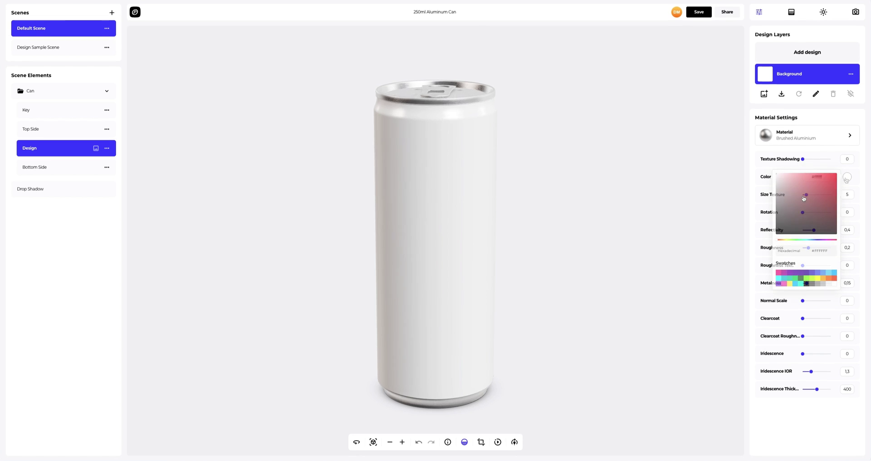
left_click(791, 204)
left_click_drag(792, 207, 805, 221)
left_click(784, 273)
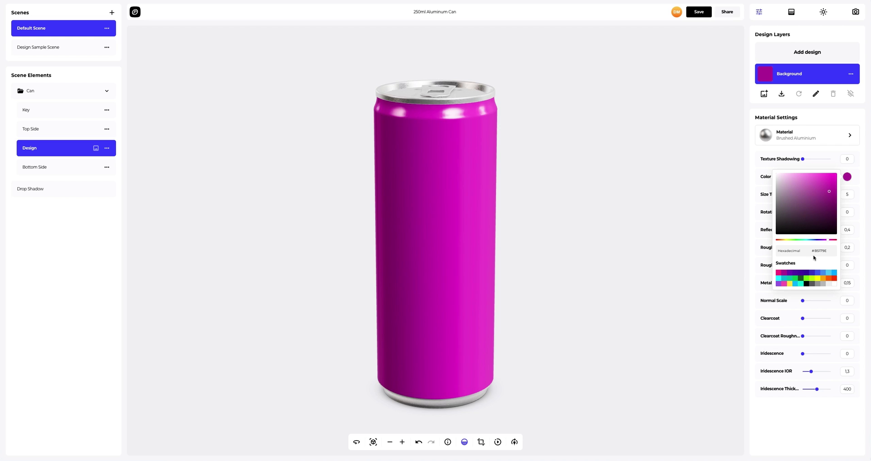
left_click_drag(828, 250, 808, 253)
type("FF00A3")
left_click(754, 260)
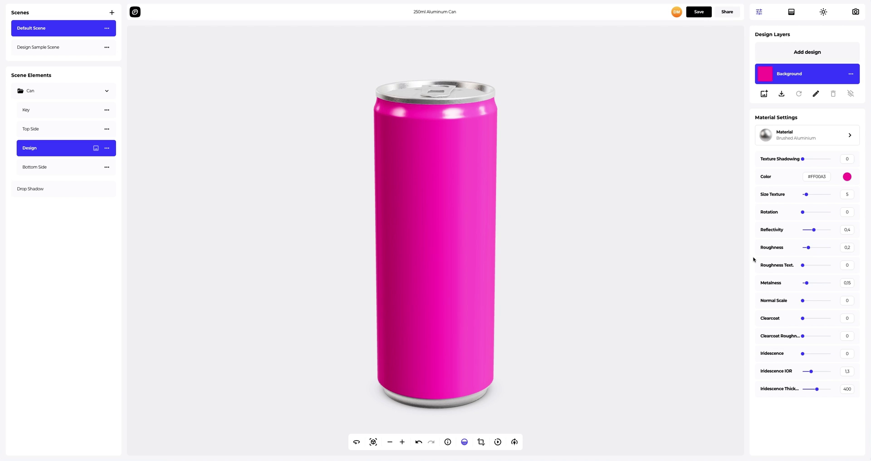
- Give the body roughness 0.3, metalness 0.5 and clearcoat 0.65
left_click_drag(810, 250, 812, 250)
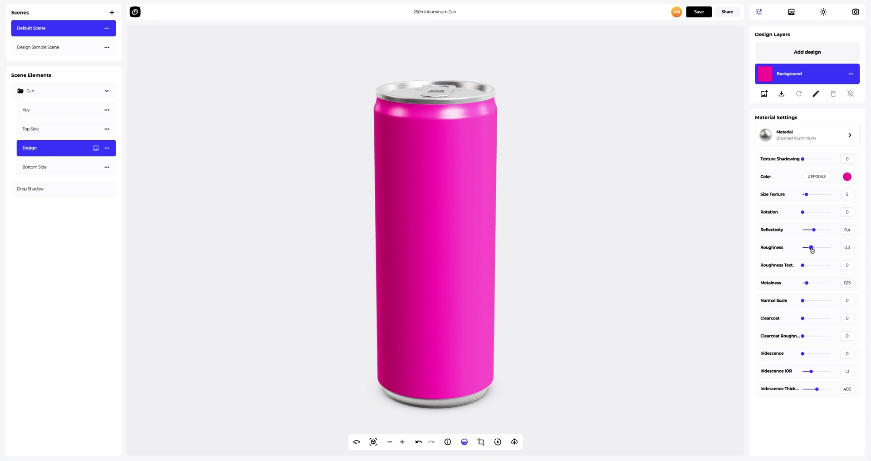
left_click_drag(806, 284, 817, 285)
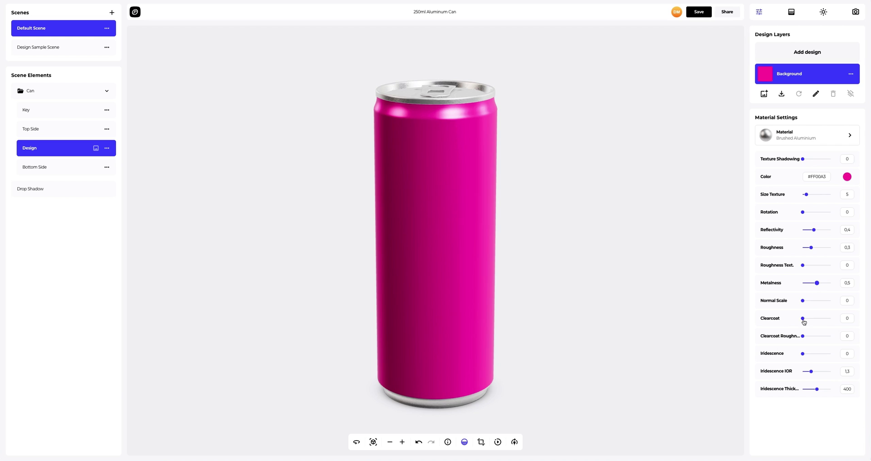
mouse_move(803, 319)
left_mouse_down()
mouse_move(821, 321)
mouse_move(806, 338)
mouse_move(823, 371)
left_mouse_up()
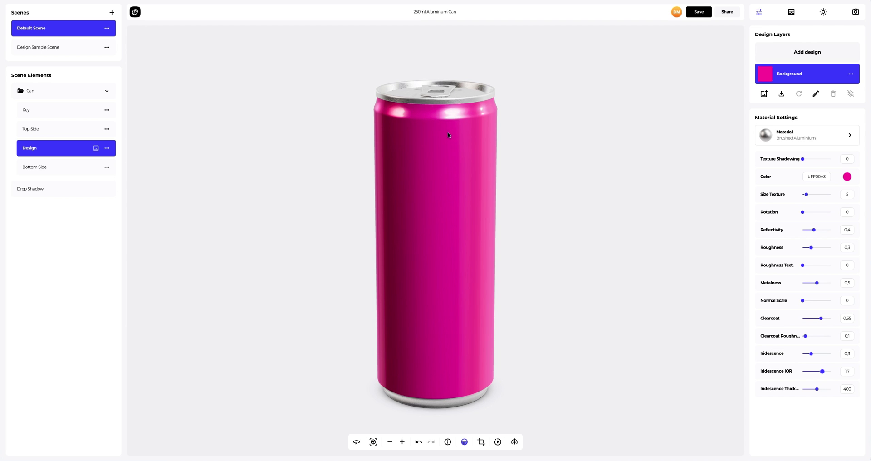
- Zoom onto the lid and give the Top Side grey #7C7C7C with clearcoat 0.2
left_click_drag(449, 134, 442, 215)
scroll(440, 193, "up", 5)
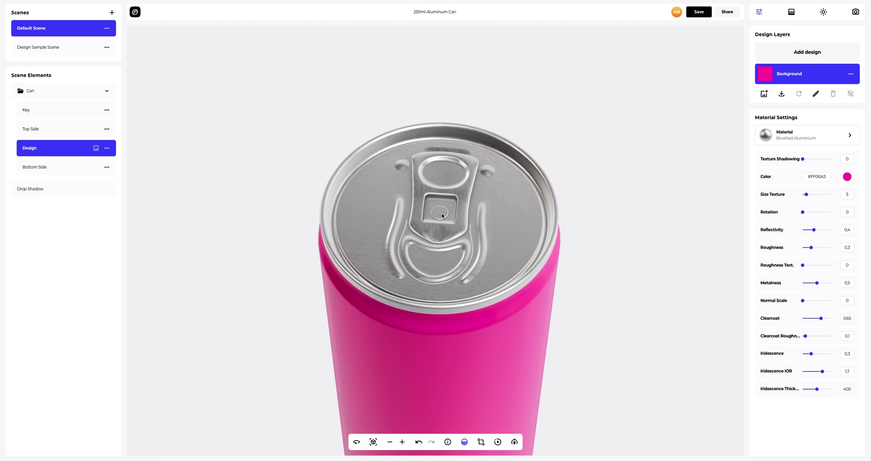
left_click(59, 131)
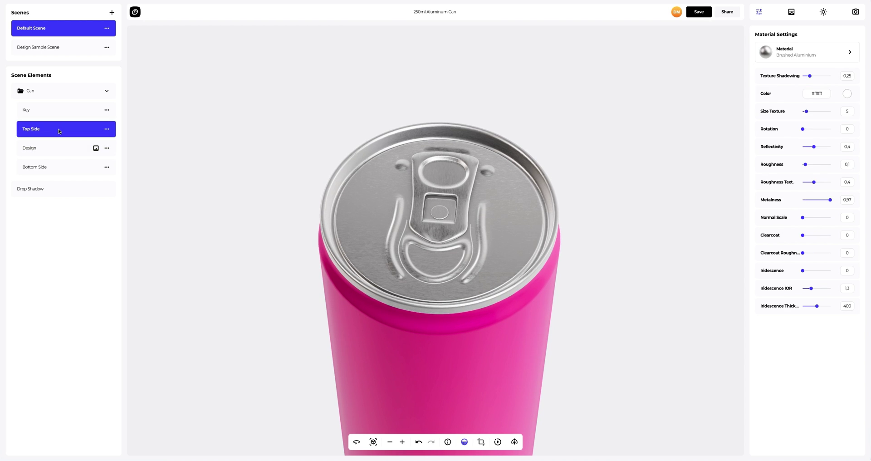
left_click(847, 94)
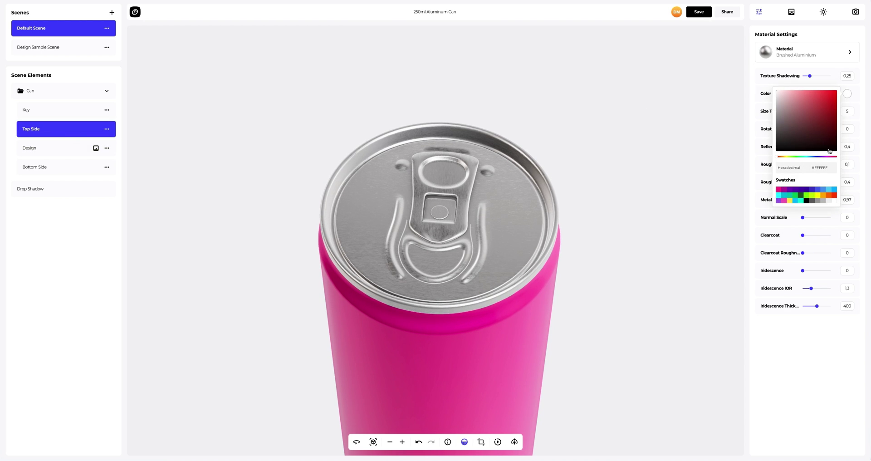
left_click_drag(829, 167, 811, 170)
type("7C7C7C")
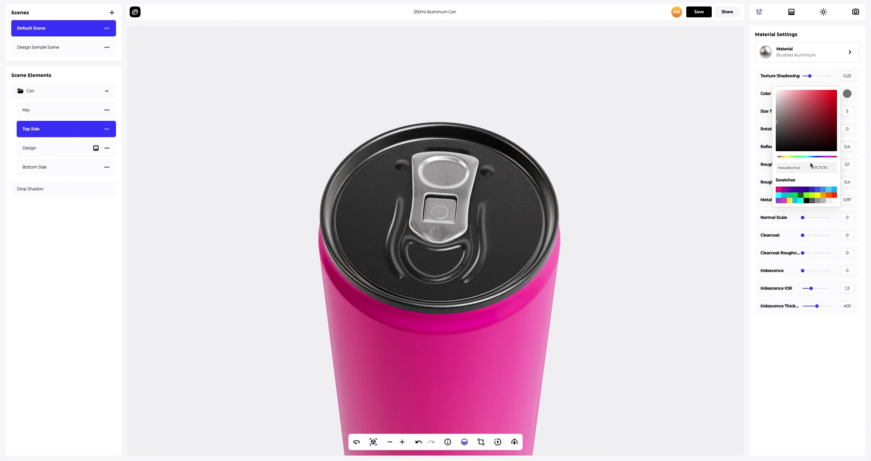
left_click(754, 181)
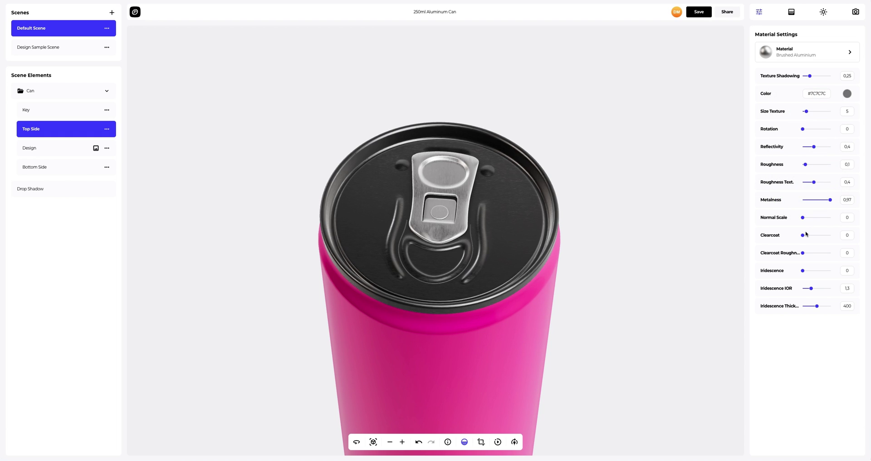
left_click_drag(806, 237, 816, 272)
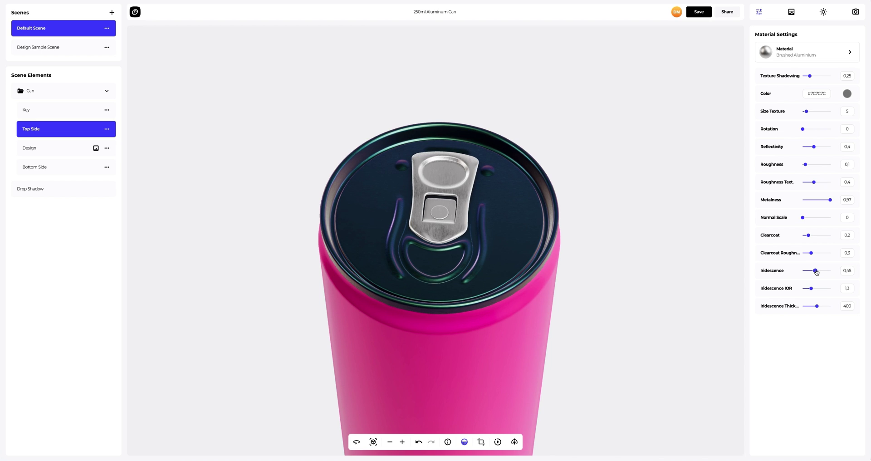
- Give the pull-tab Key the Top Side's material and colour it light grey #C5C5C5
left_click(108, 130)
left_click(57, 113)
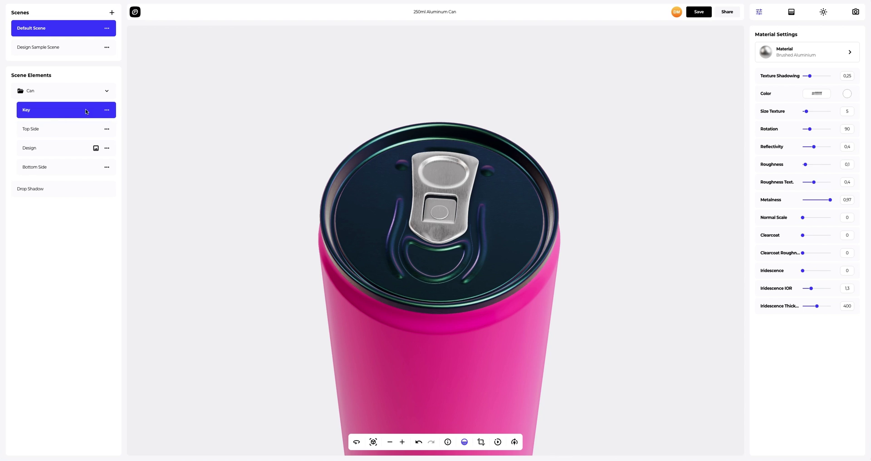
left_click(107, 110)
left_click(135, 127)
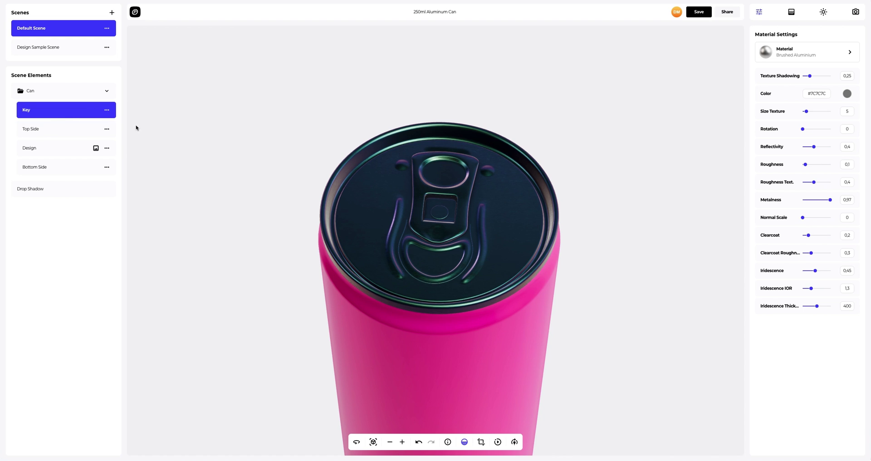
left_click(847, 94)
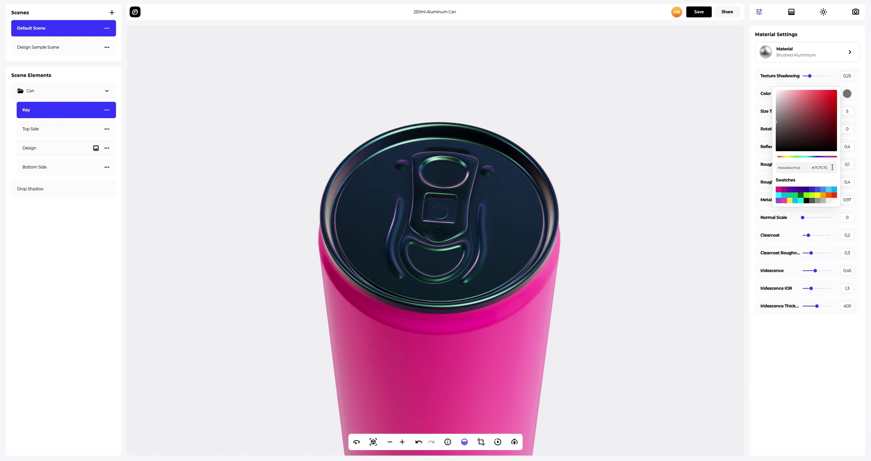
left_click_drag(832, 167, 805, 167)
type("#C5C5C5")
left_click(755, 181)
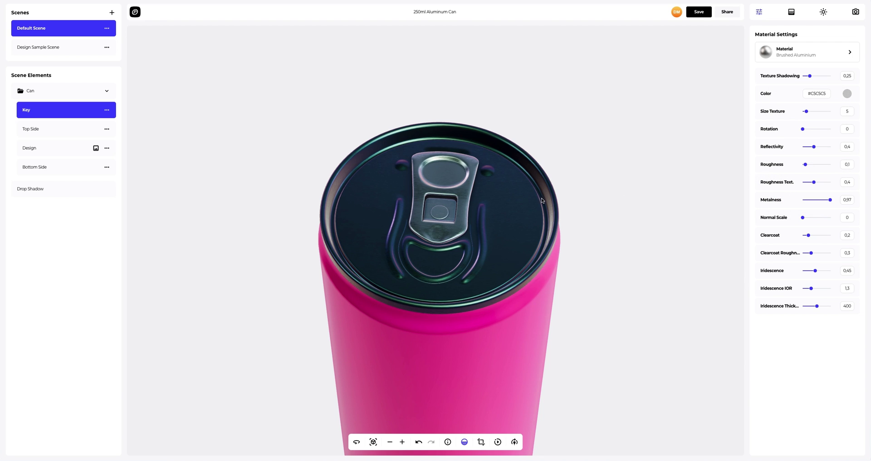
- Orbit to the underside and colour the Bottom Side light grey #D4D4D4
left_click_drag(495, 318, 461, 146)
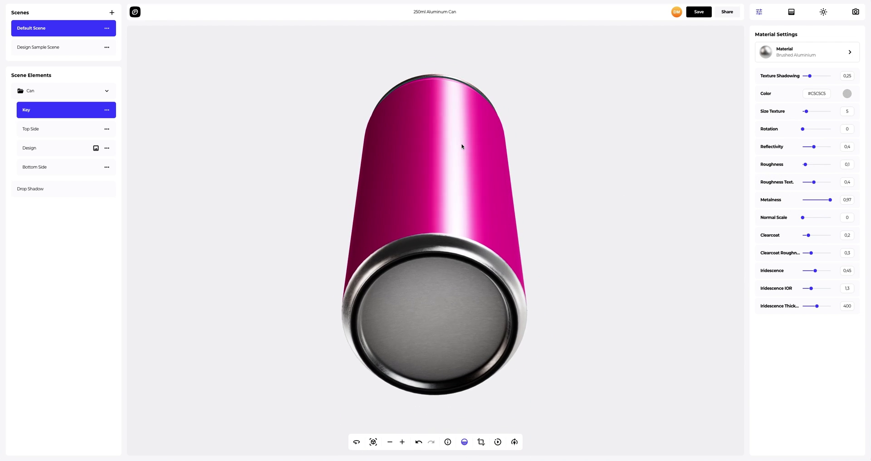
left_click(464, 441)
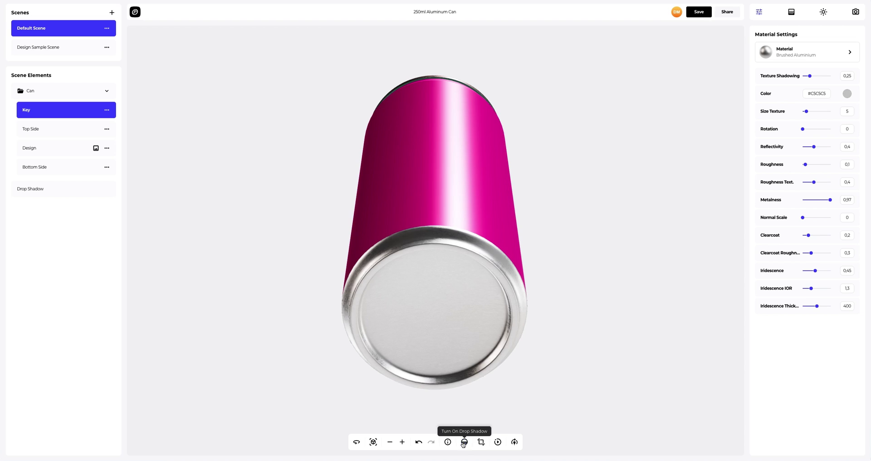
left_click(48, 168)
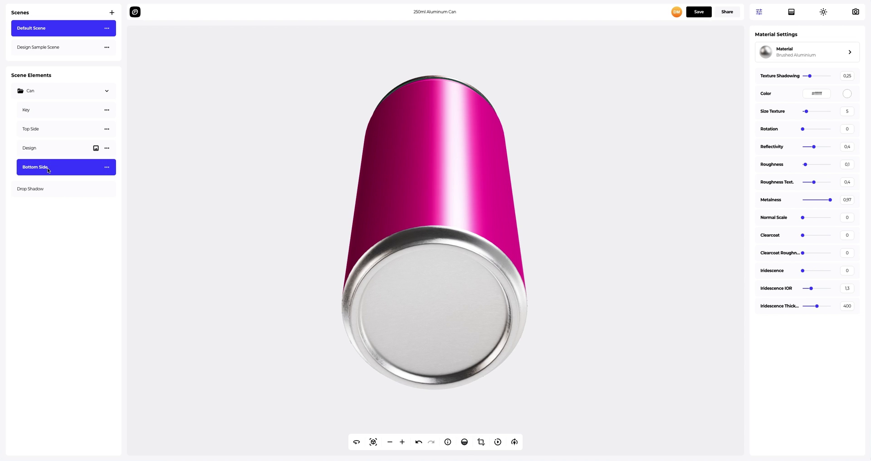
left_click(846, 93)
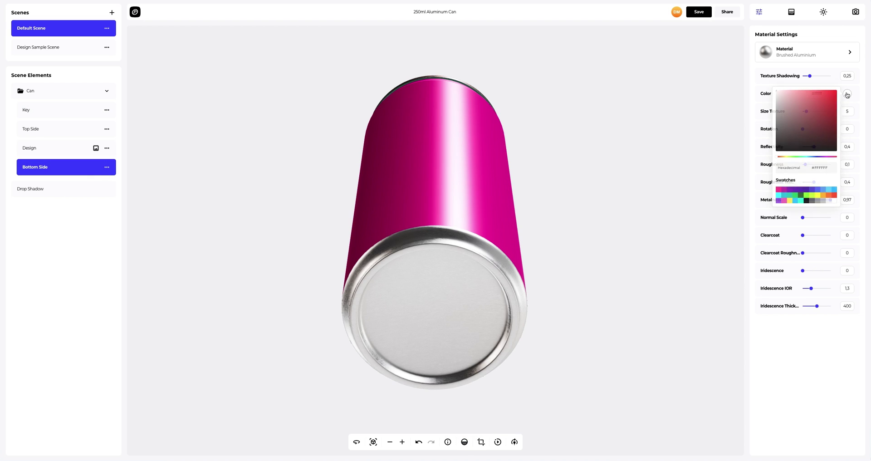
type("#D4D4D4")
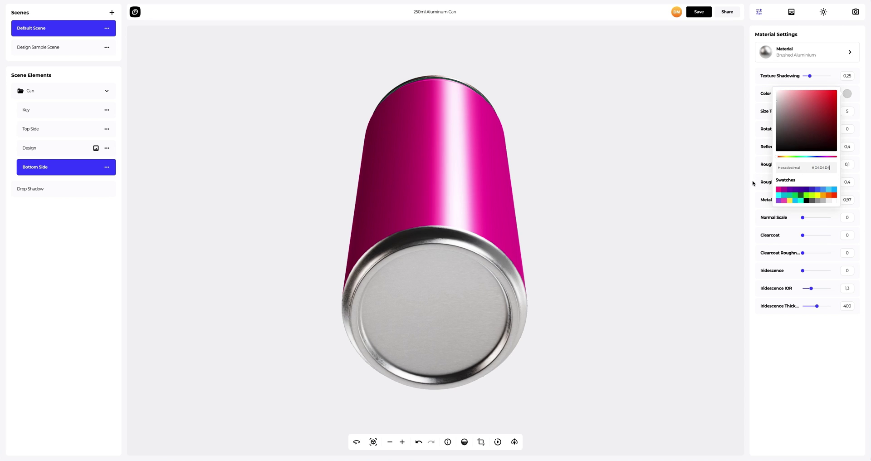
left_click(520, 186)
left_click_drag(520, 186, 443, 255)
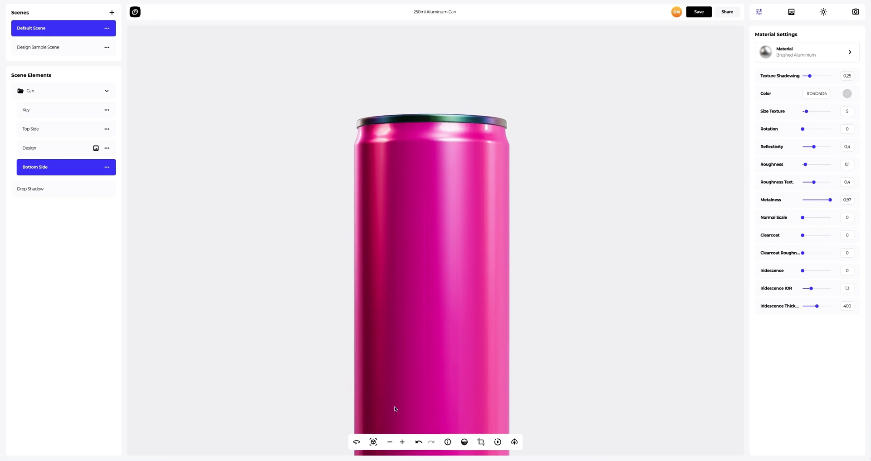
- Tilt the Environment spot light's vertical rotation below zero and select the Design element
left_click(375, 443)
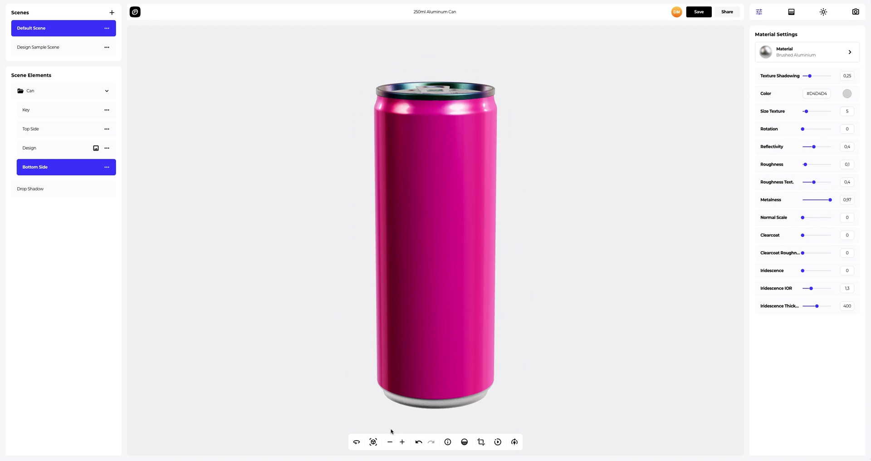
left_click(824, 12)
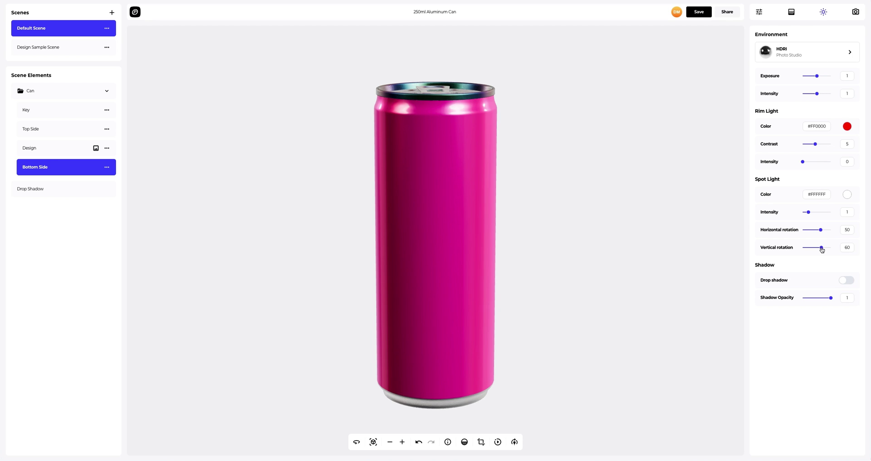
left_click_drag(822, 249, 816, 250)
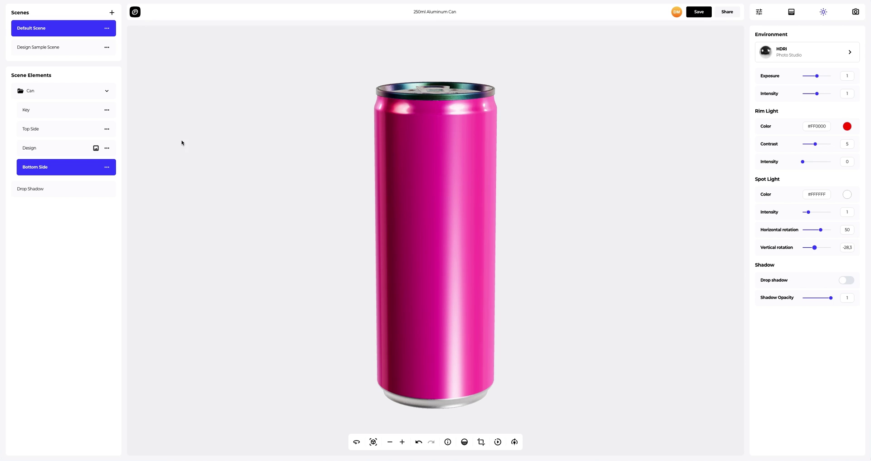
left_click(67, 152)
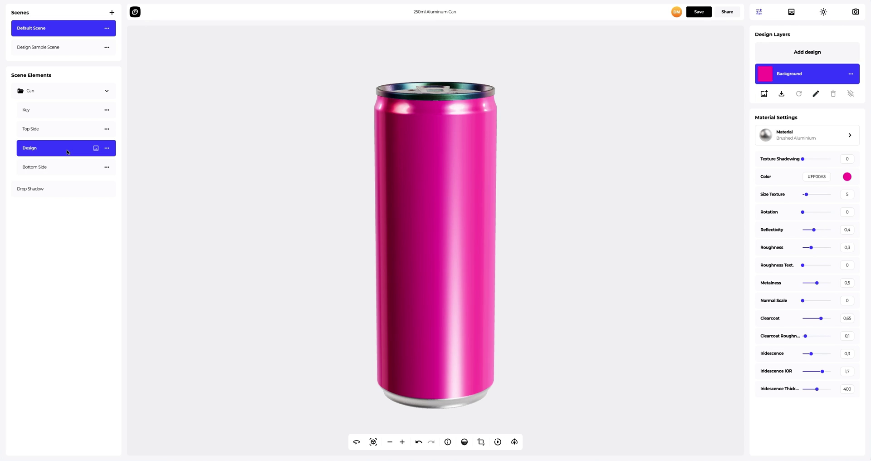
- Add 250ml Design.png as the SSSSODA label layer at X 0 and save the design
left_click(809, 53)
left_click(391, 79)
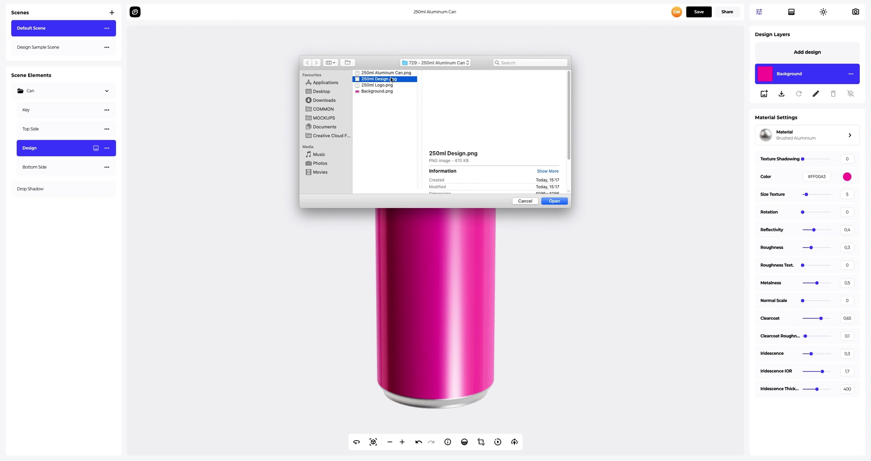
left_click(554, 201)
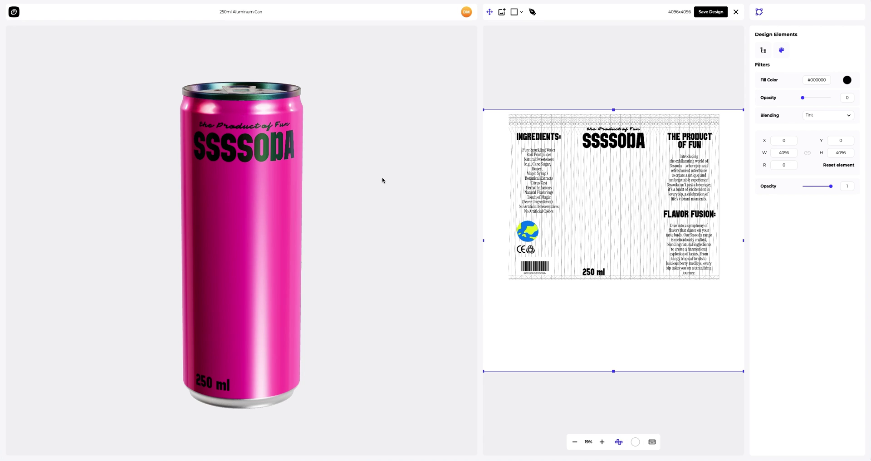
left_click_drag(223, 204, 392, 196)
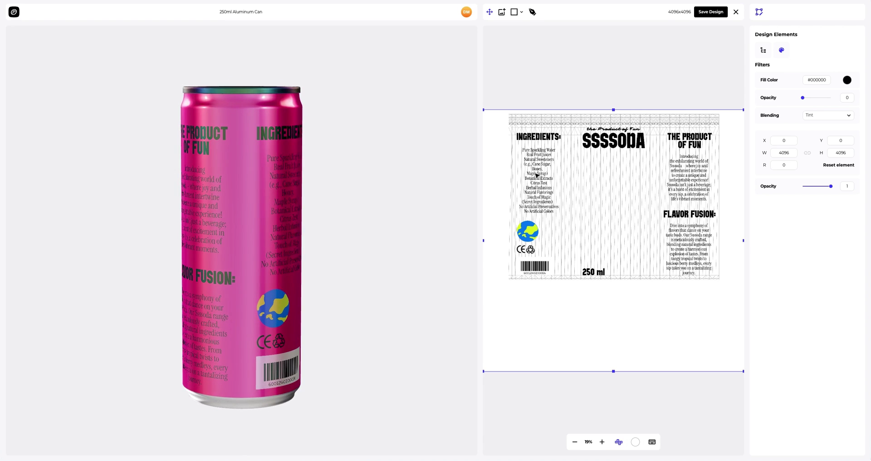
left_click_drag(545, 173, 545, 170)
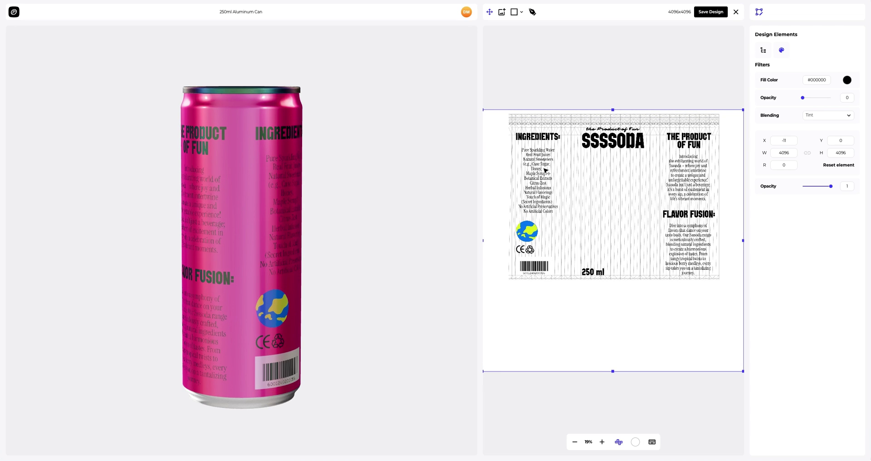
left_click(771, 142)
type("0")
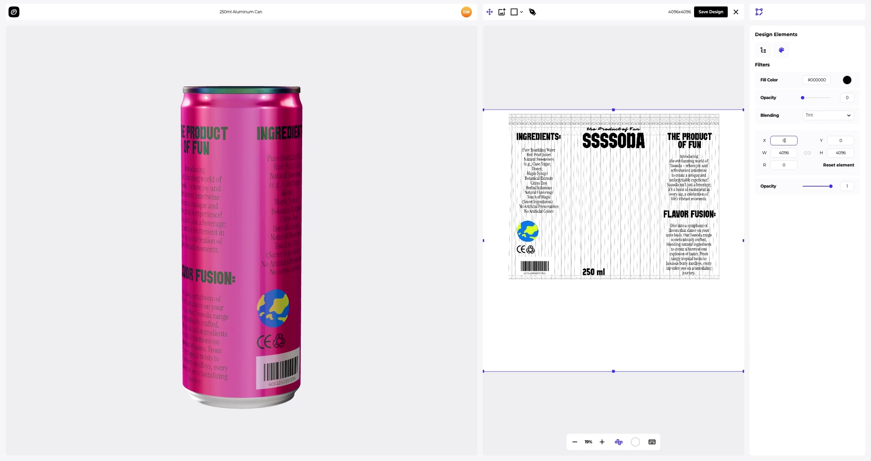
left_click(709, 12)
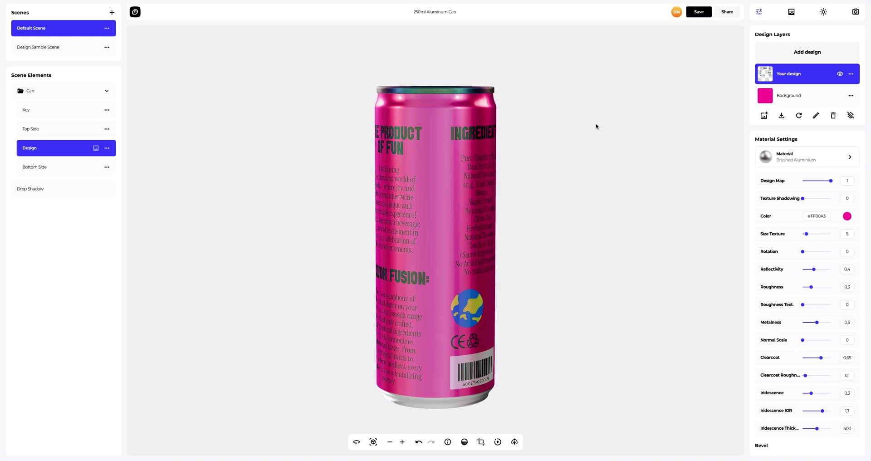
left_click_drag(472, 222, 274, 211)
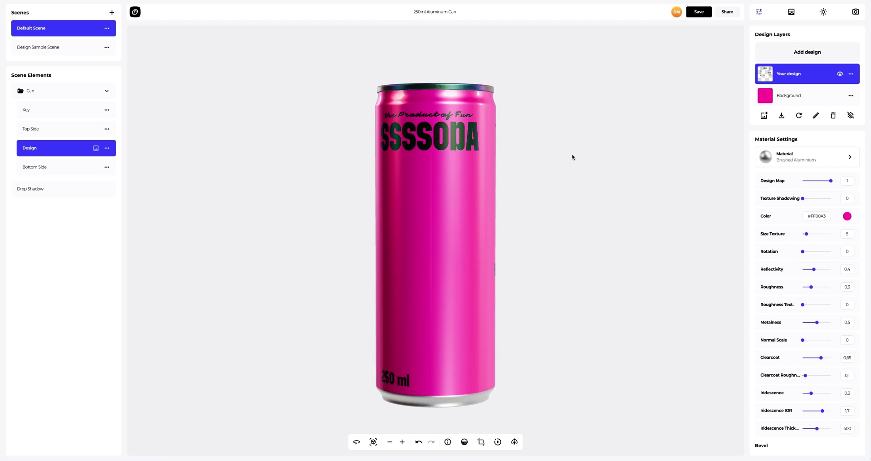
- Load 250ml Logo.png as a second design layer, check it on the preview, and save
left_click(798, 55)
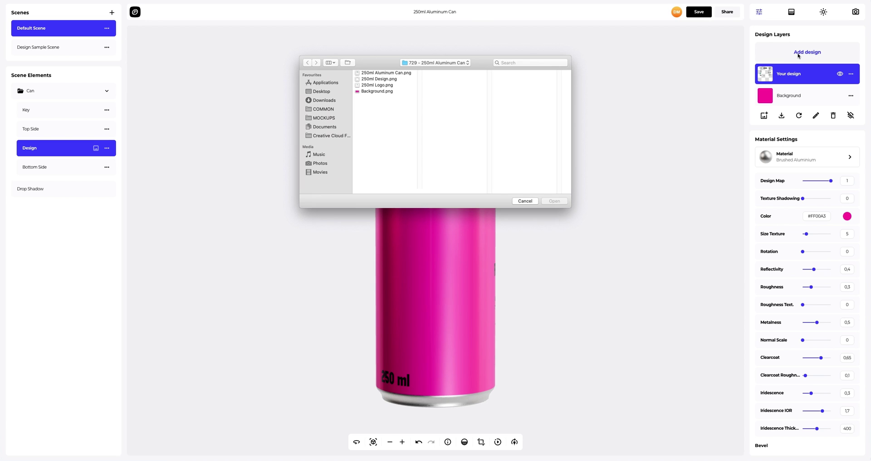
left_click(384, 86)
left_click(553, 201)
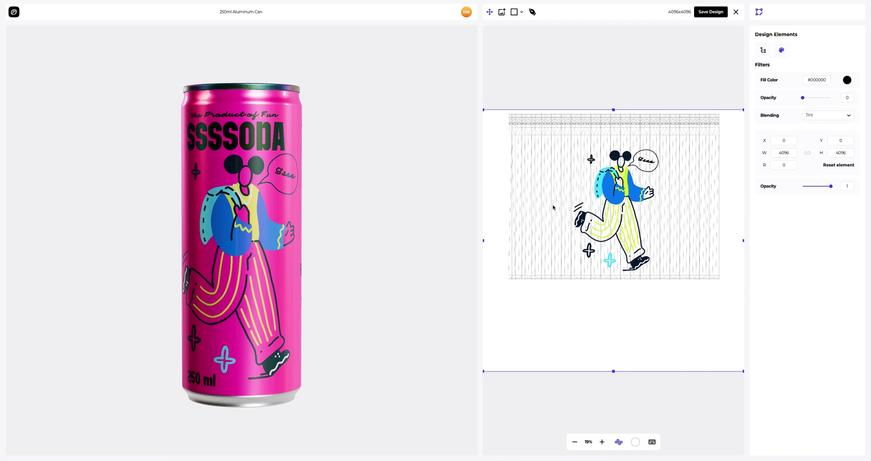
left_click_drag(240, 212, 188, 210)
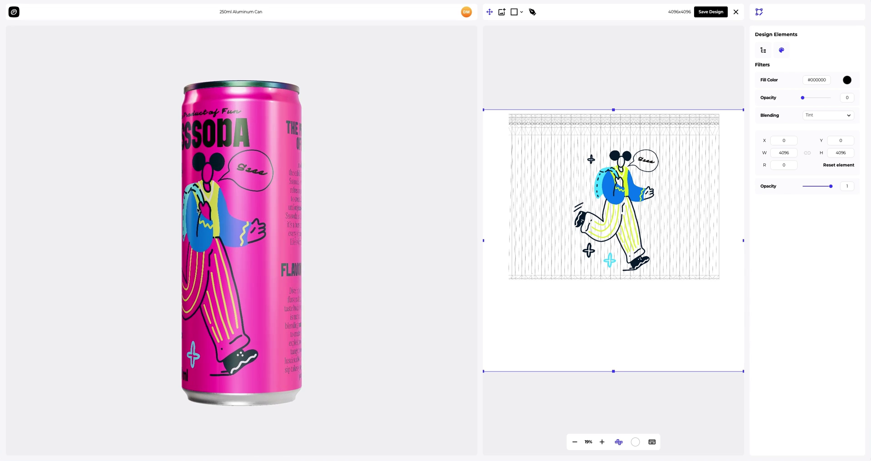
left_click_drag(198, 210, 457, 167)
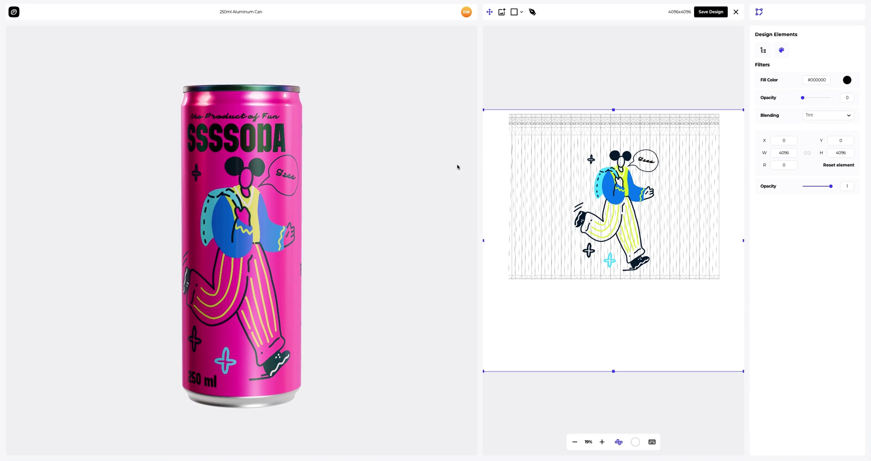
left_click(702, 16)
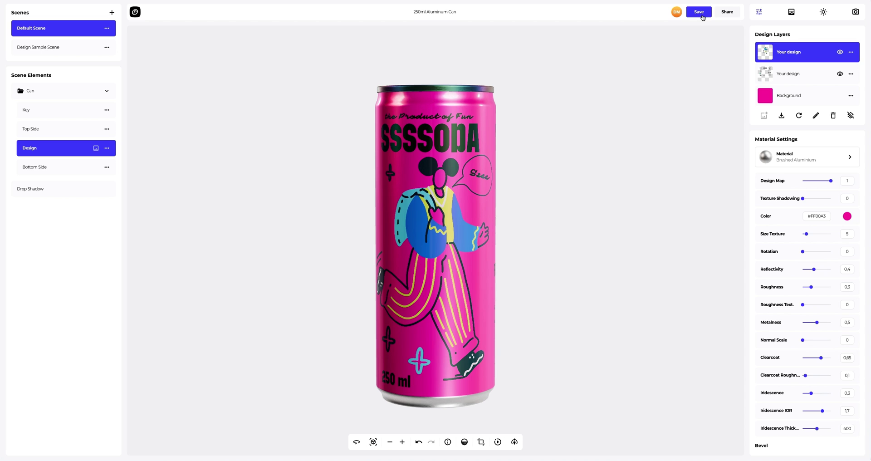
- On the label layer, lower roughness to 0.2 and remove the clearcoat gloss
left_click(810, 73)
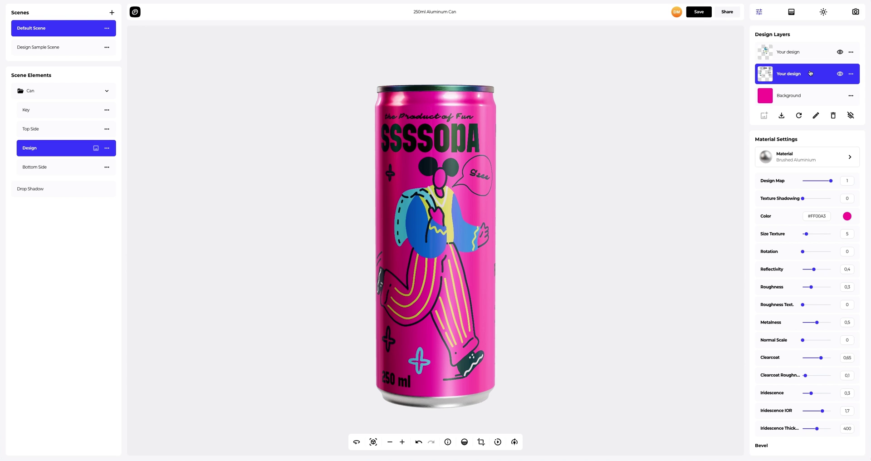
scroll(469, 141, "up", 5)
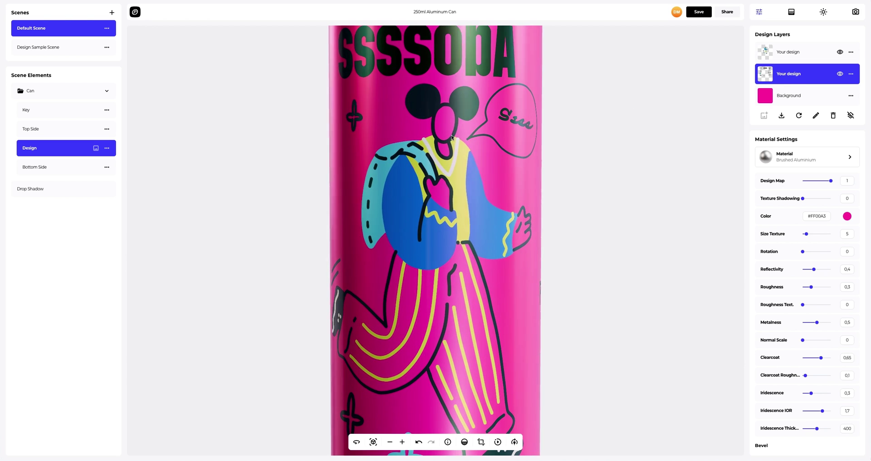
right_click_drag(462, 106, 469, 178)
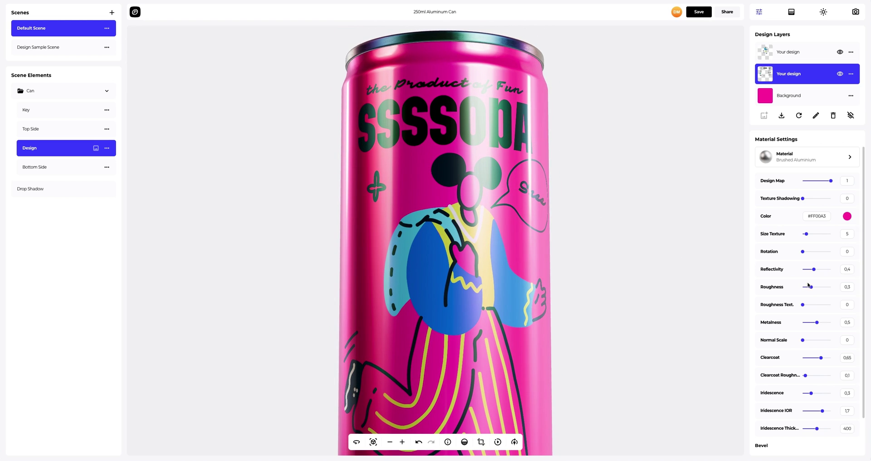
left_click_drag(811, 289, 808, 288)
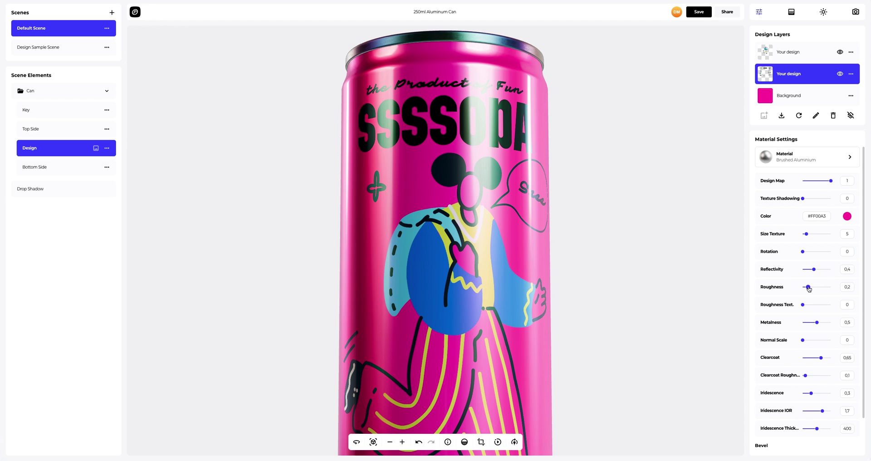
left_click_drag(820, 360, 811, 411)
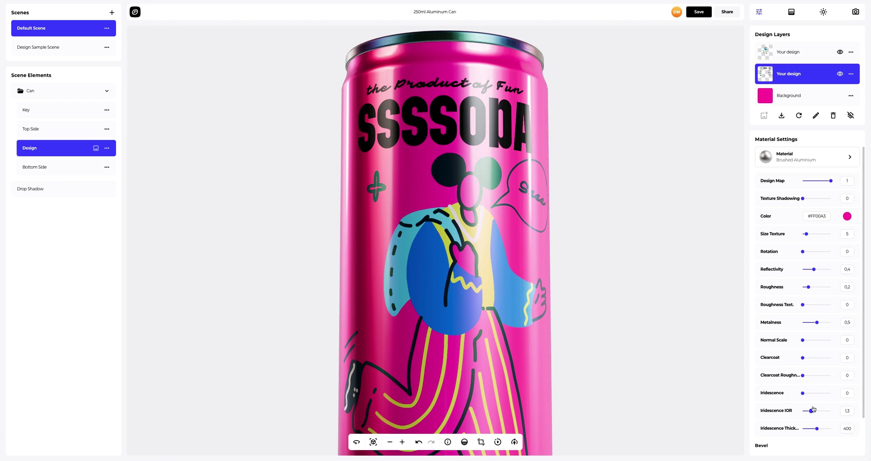
- Copy the label layer's material settings onto the character illustration layer
left_click(851, 74)
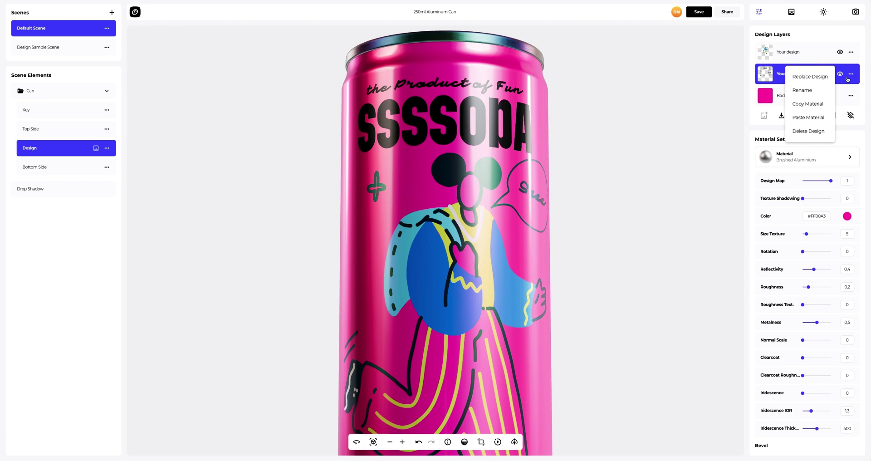
left_click(808, 101)
left_click(815, 53)
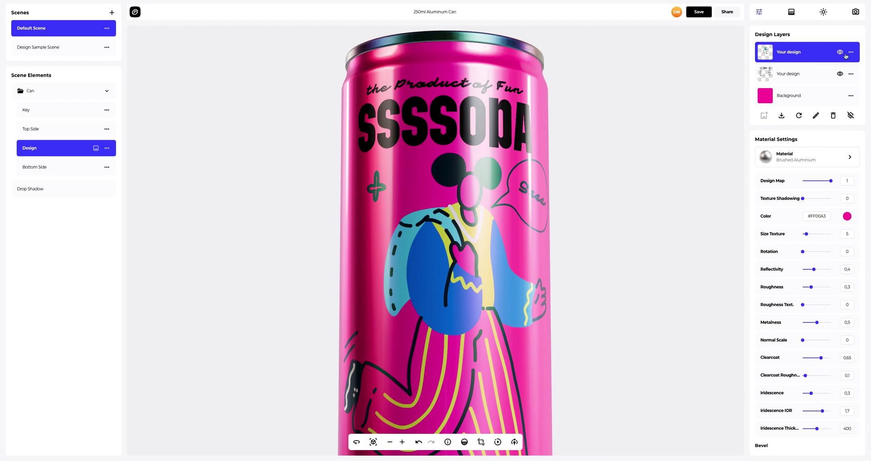
left_click(851, 52)
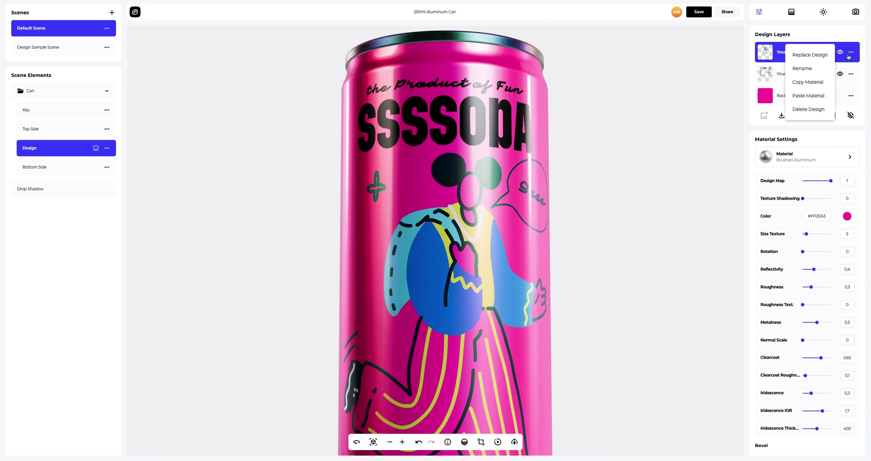
left_click(817, 95)
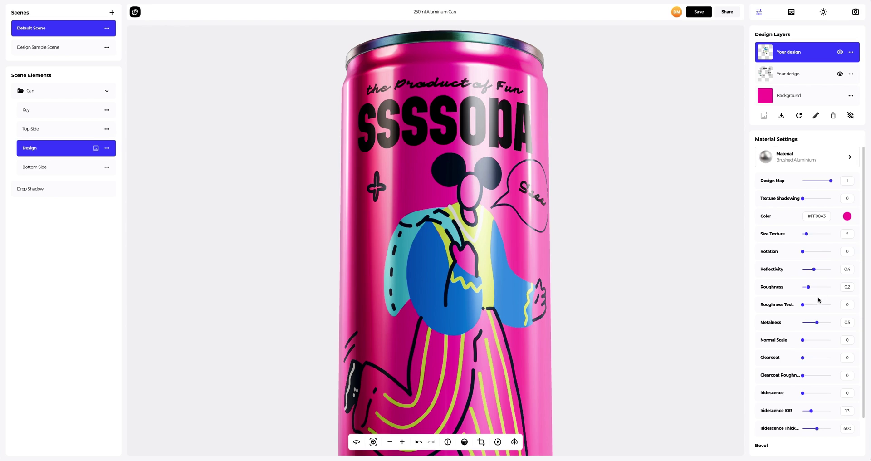
- Set bevel smoothing to 1, lower the bevel intensity, and darken the can's shadow
scroll(812, 338, "down", 1)
left_click(849, 426)
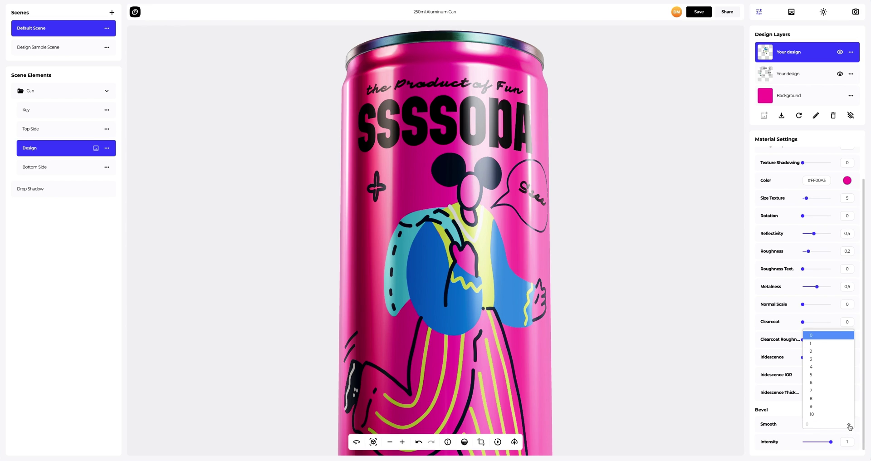
left_click(815, 344)
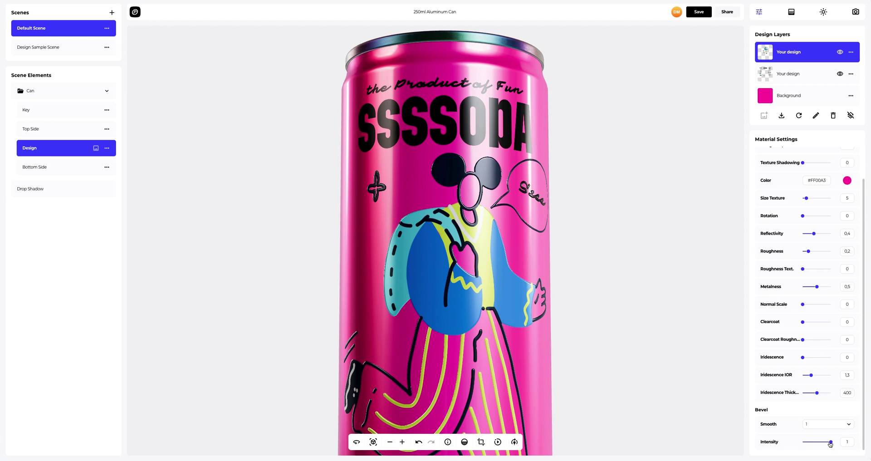
left_click_drag(831, 441, 819, 443)
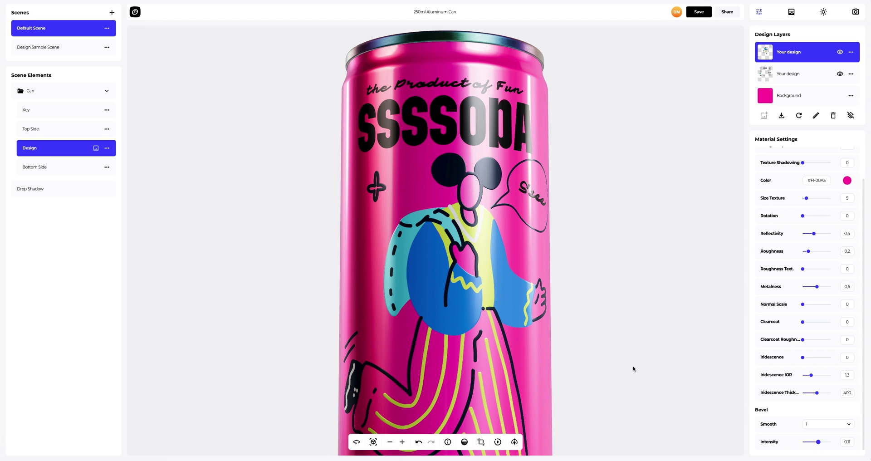
scroll(632, 366, "down", 3)
left_click_drag(491, 313, 447, 309)
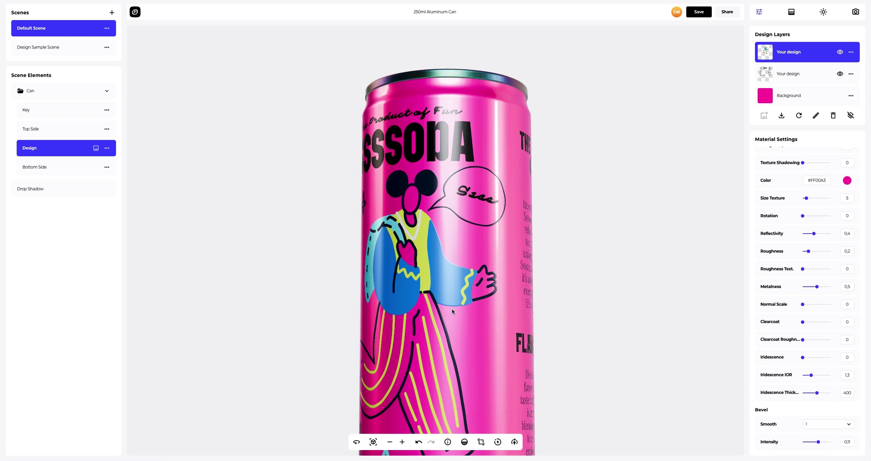
left_click(373, 441)
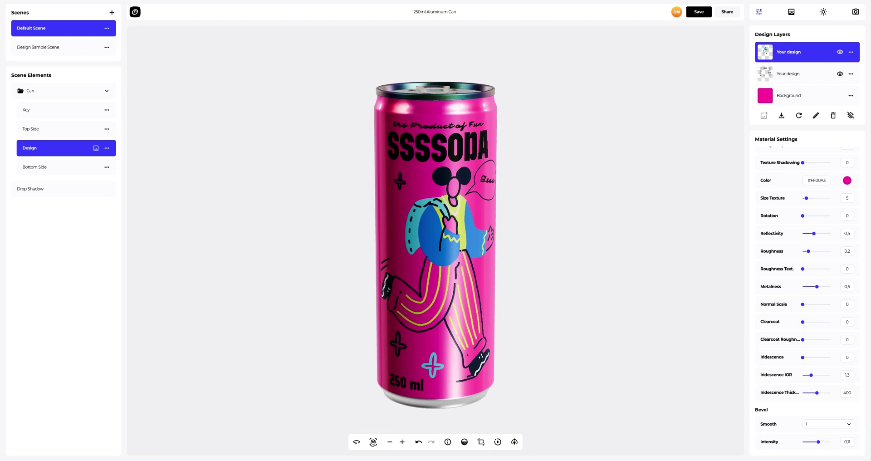
left_click(464, 442)
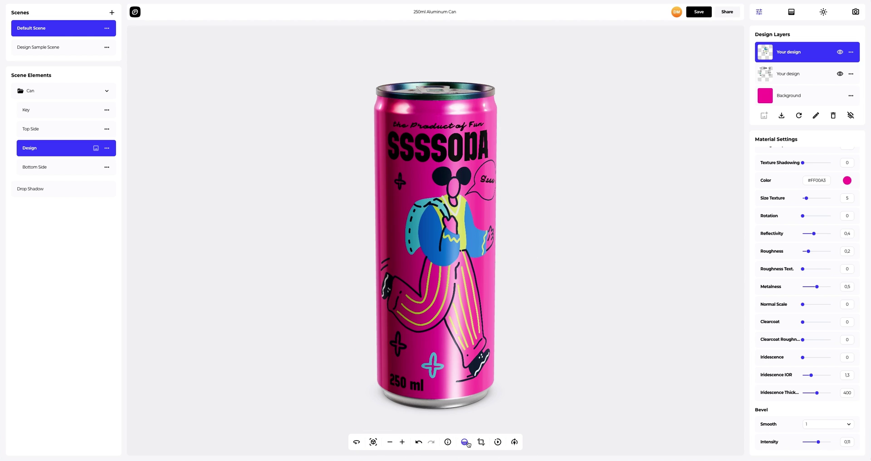
- Try solid background colours, ending on purple #720AB7
left_click(791, 12)
left_click_drag(792, 78, 801, 97)
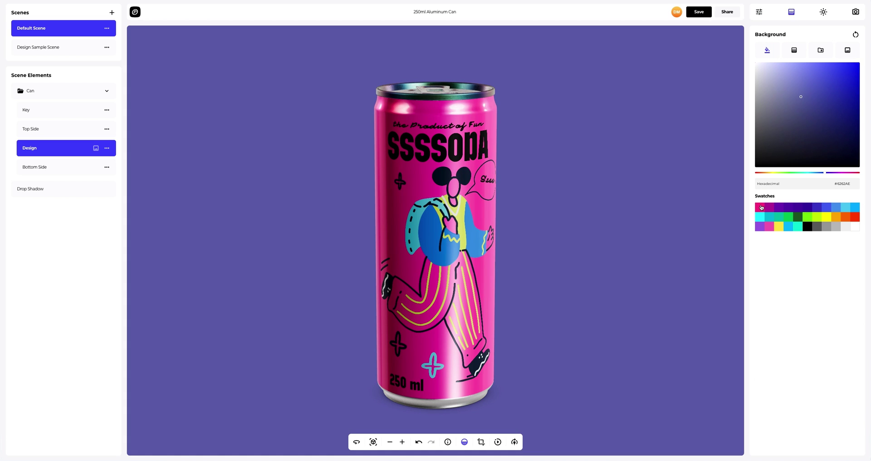
left_click(761, 208)
left_click(770, 207)
left_click(779, 207)
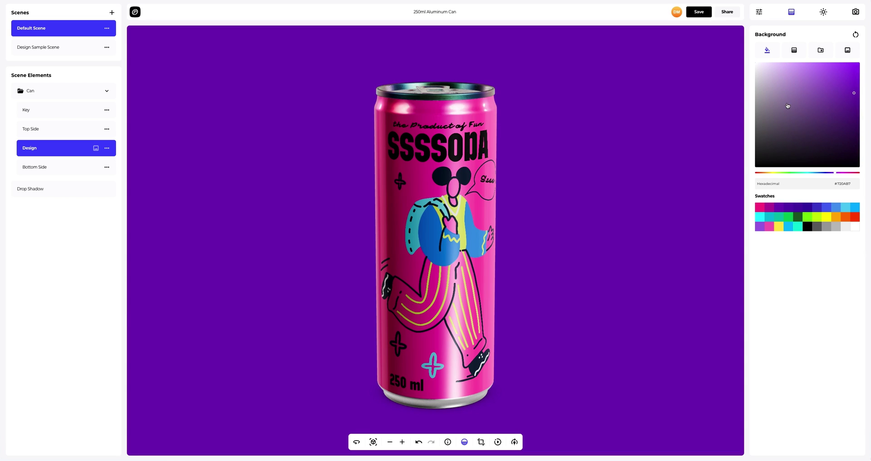
- Make the background a radial gradient from pink to purple
left_click(793, 52)
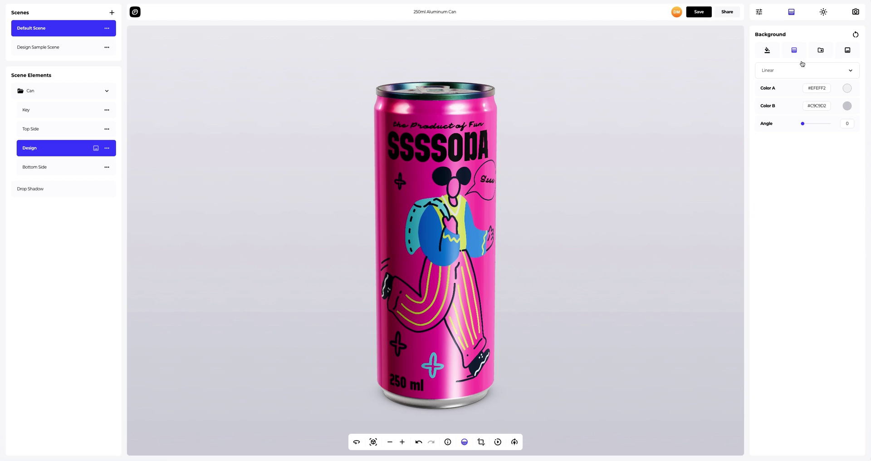
left_click(847, 88)
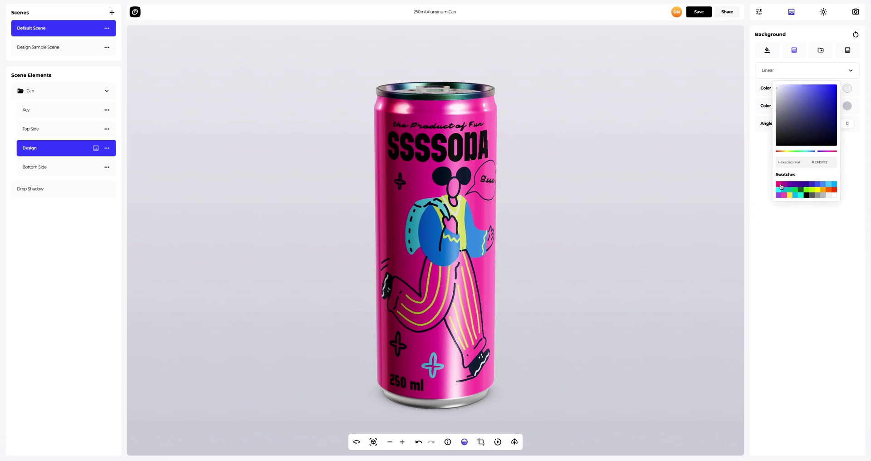
left_click(781, 186)
left_click(848, 106)
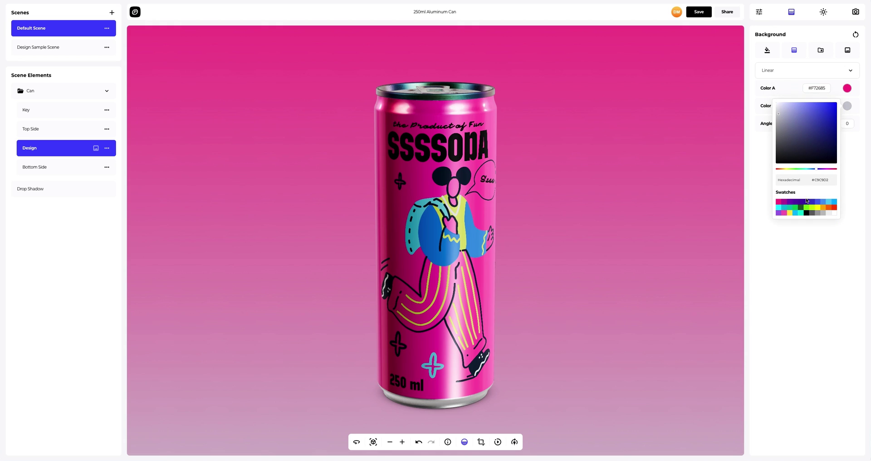
left_click(802, 202)
left_click(761, 190)
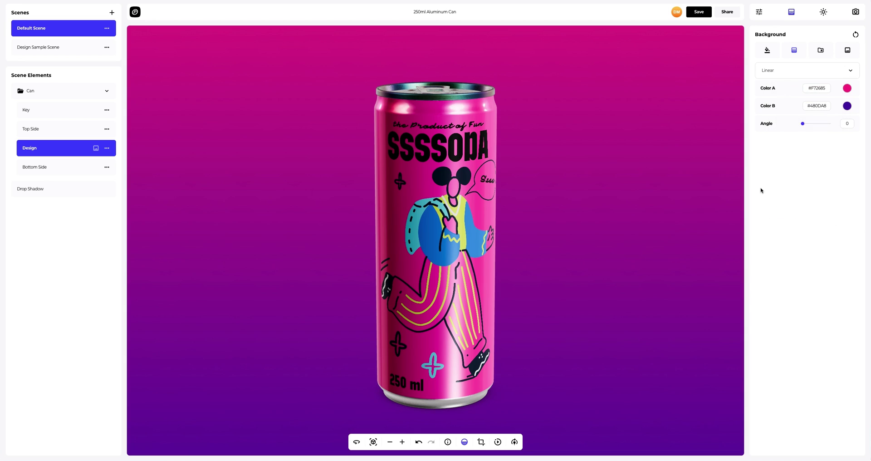
left_click(777, 71)
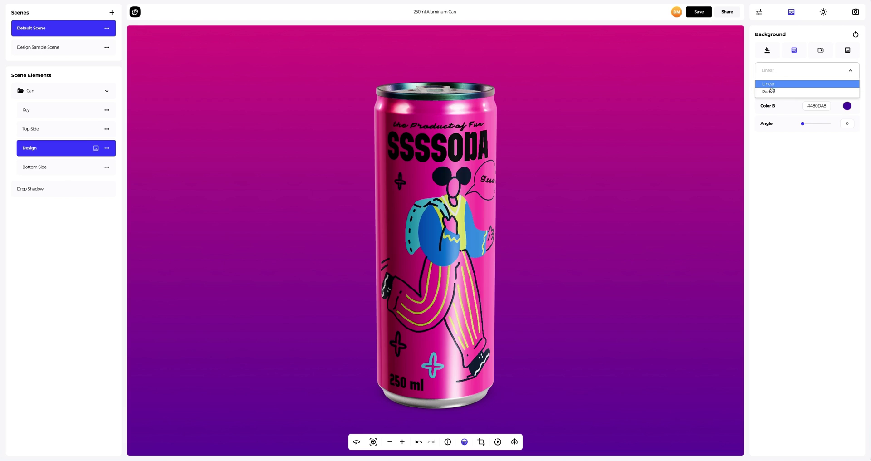
left_click(772, 91)
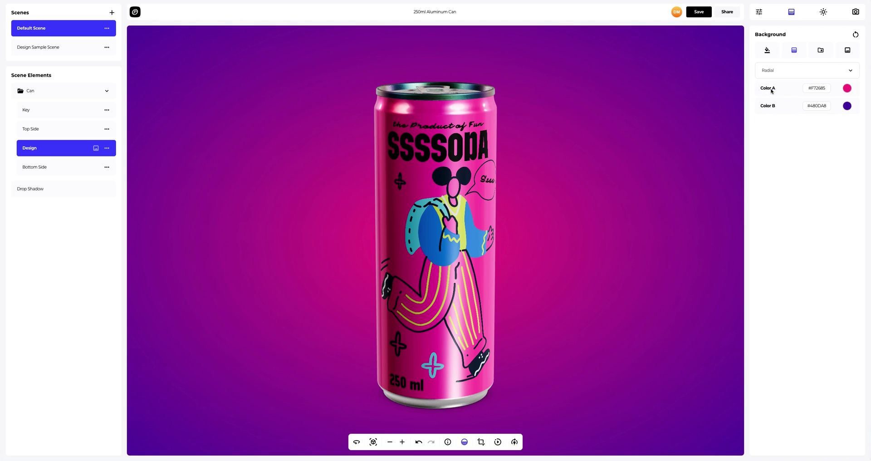
- Try several preset gradient backgrounds, then switch to the uploaded-image background option
left_click(822, 50)
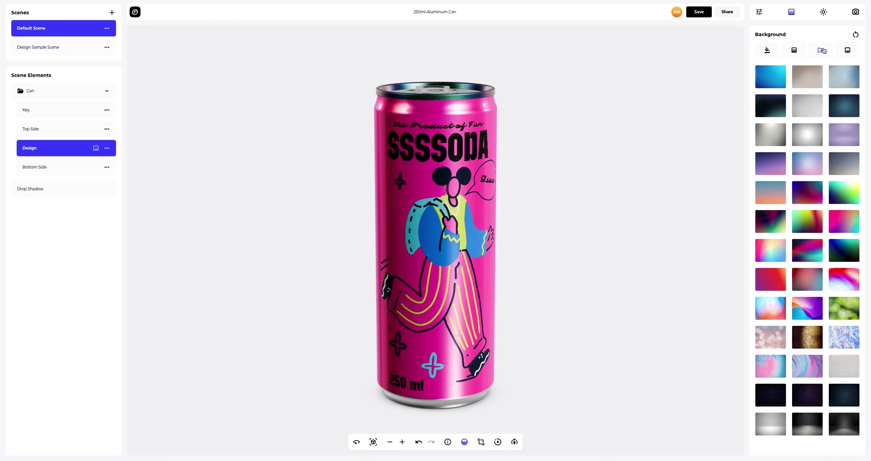
left_click(843, 79)
left_click(840, 104)
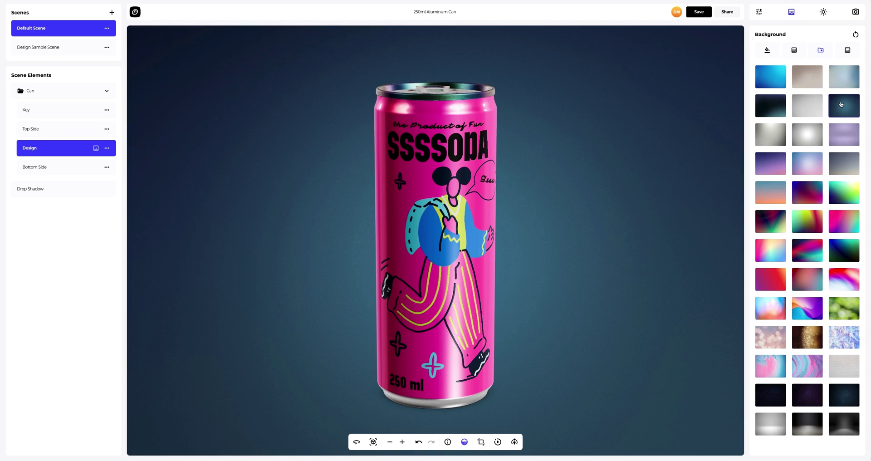
left_click(770, 160)
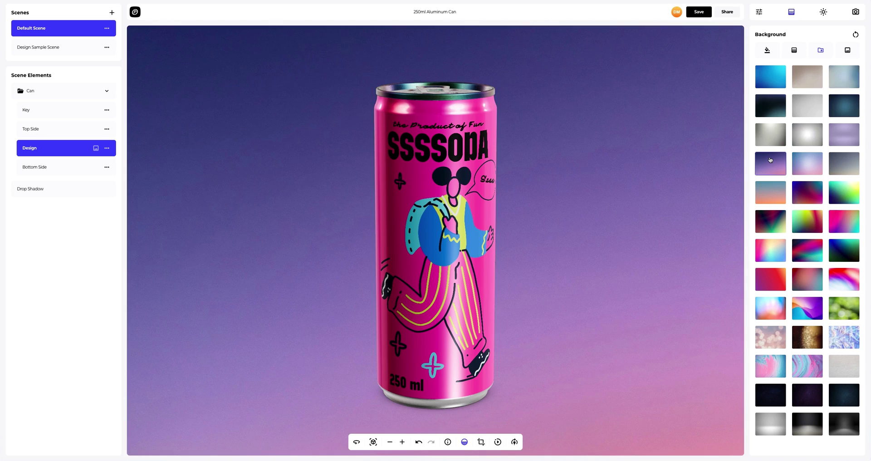
left_click(770, 278)
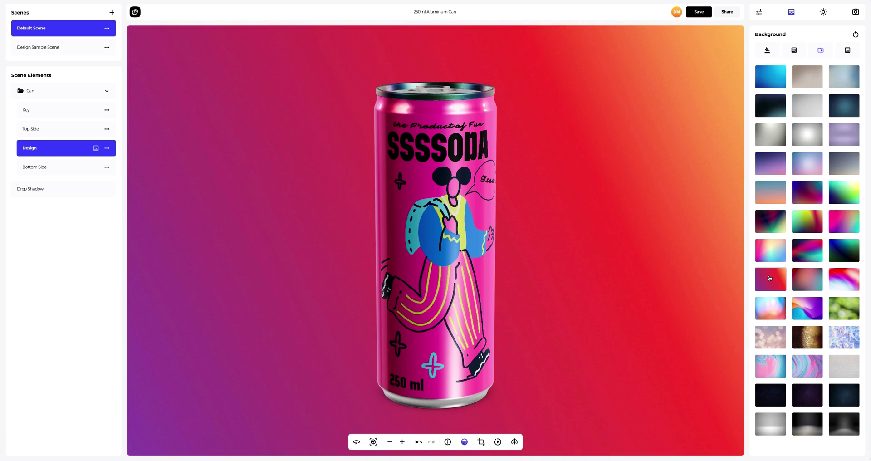
left_click(848, 54)
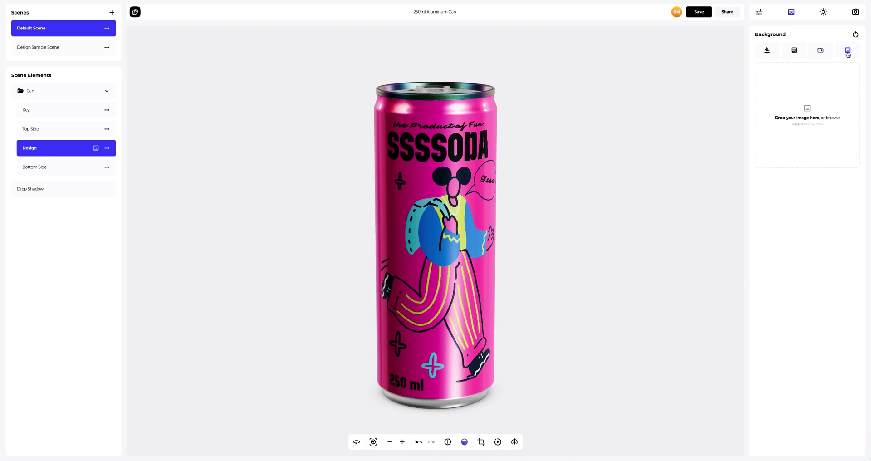
- Load Background.png as the scene background and turn off Frame Crop so it fills the view
left_click(807, 111)
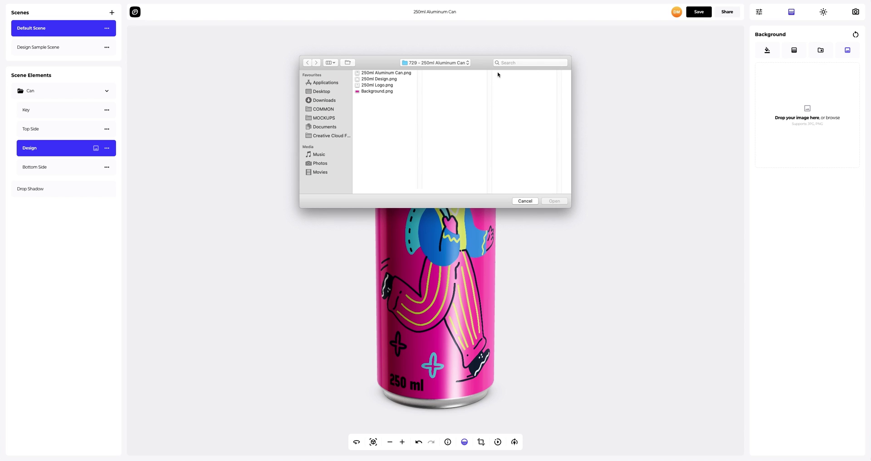
left_click(381, 92)
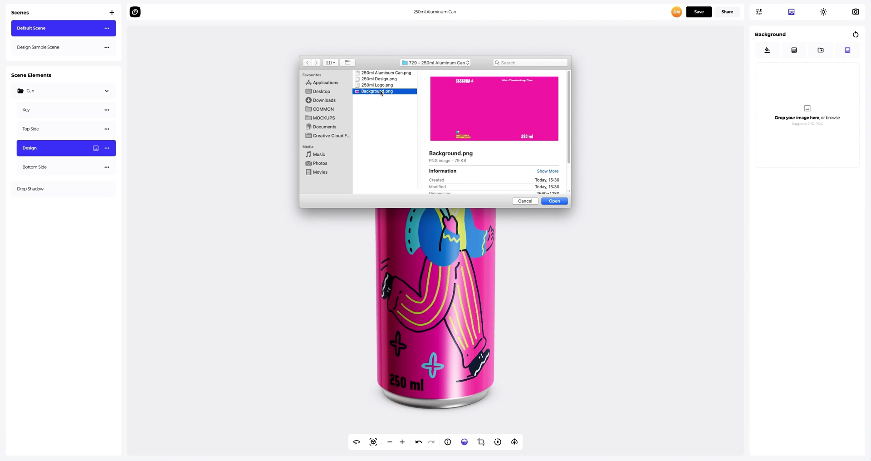
left_click(554, 201)
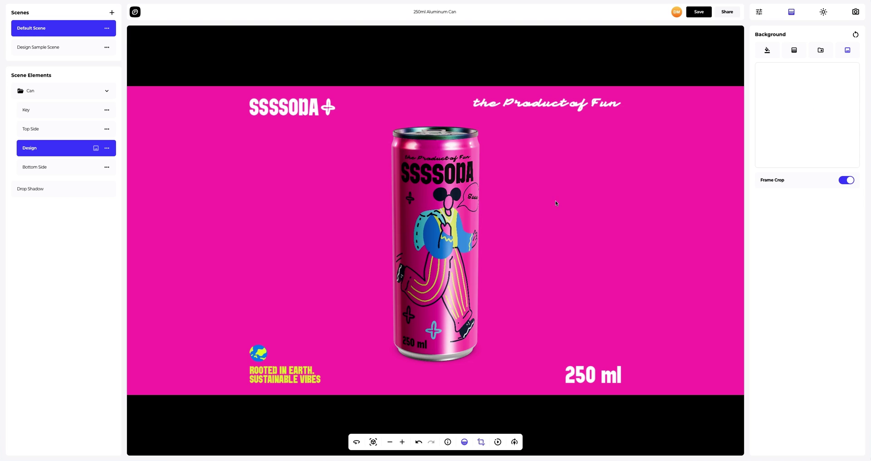
left_click(845, 180)
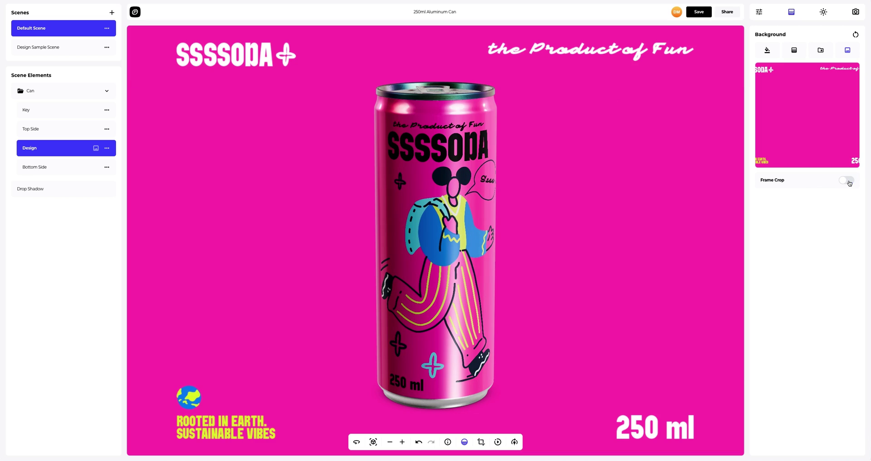
left_click(514, 441)
left_click_drag(517, 422, 530, 422)
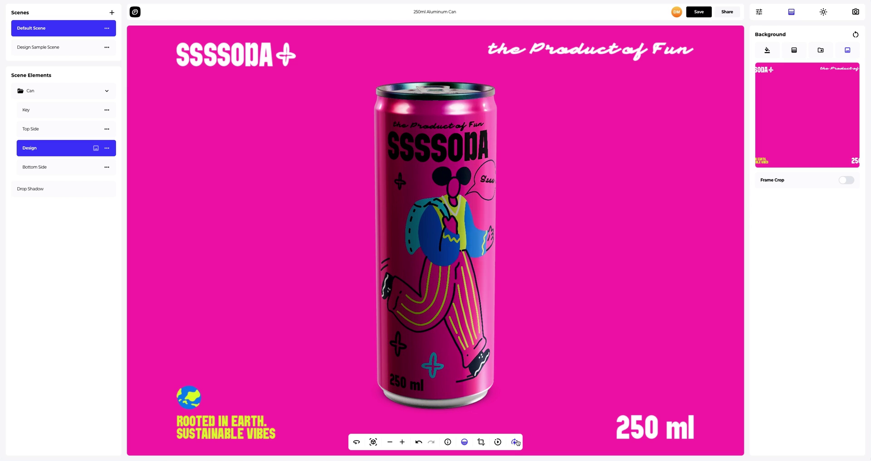
left_click(499, 443)
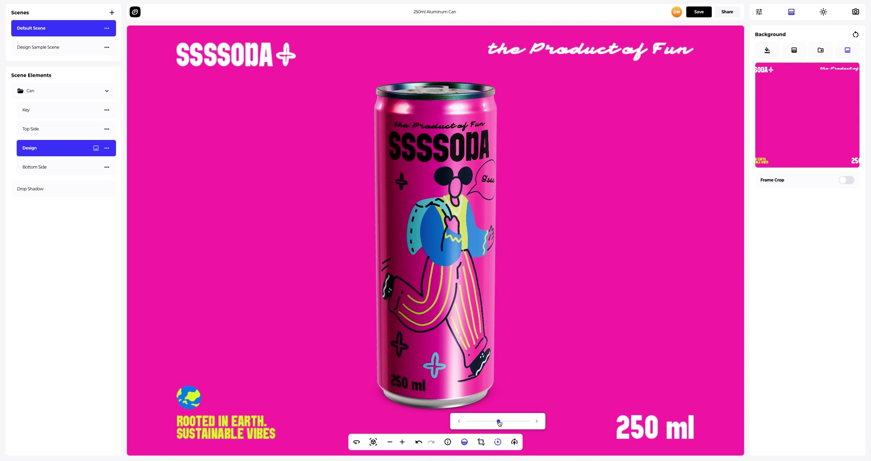
left_click_drag(499, 421, 490, 422)
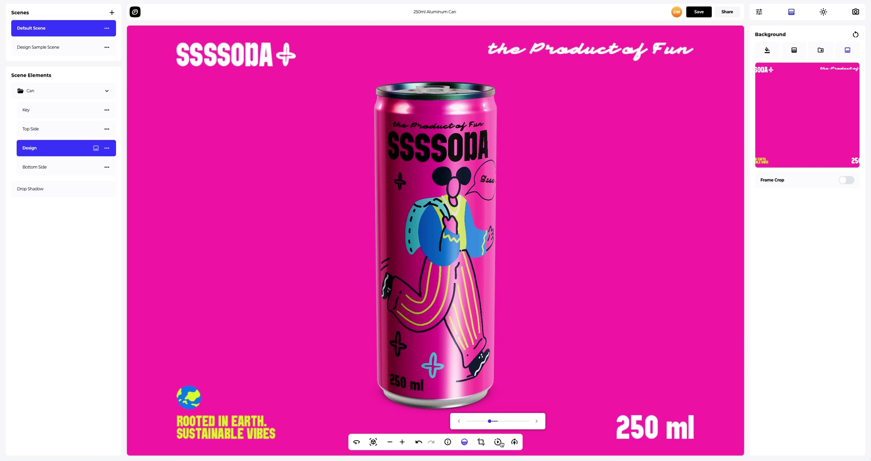
- Save the can project and enable public access to generate its view link and embed code
left_click(702, 11)
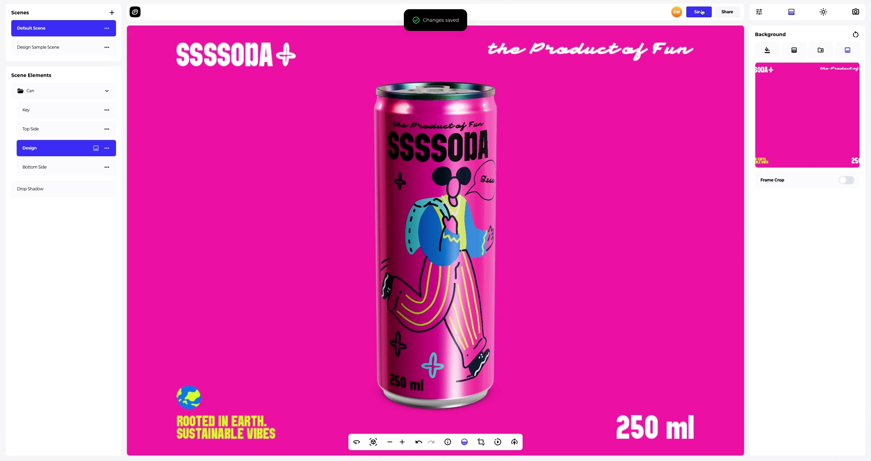
left_click(726, 13)
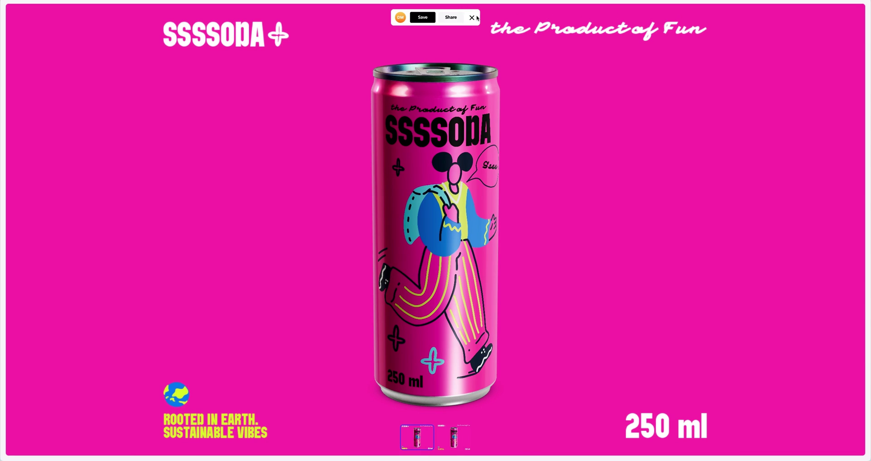
left_click(453, 19)
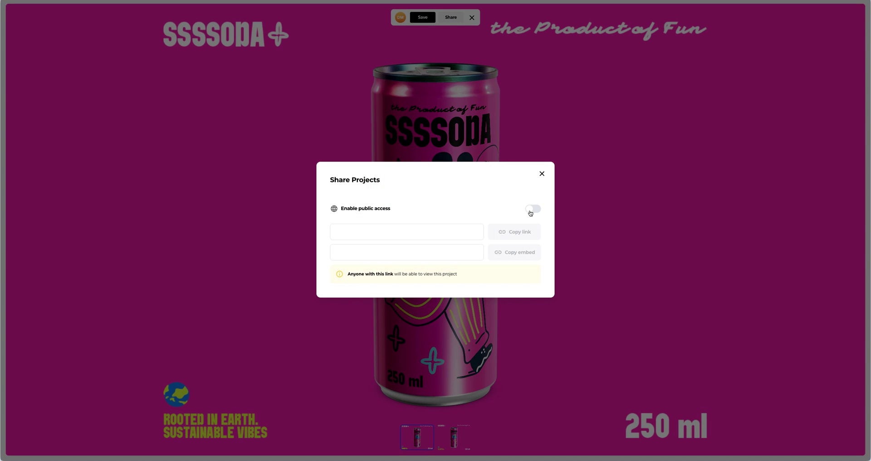
left_click(532, 209)
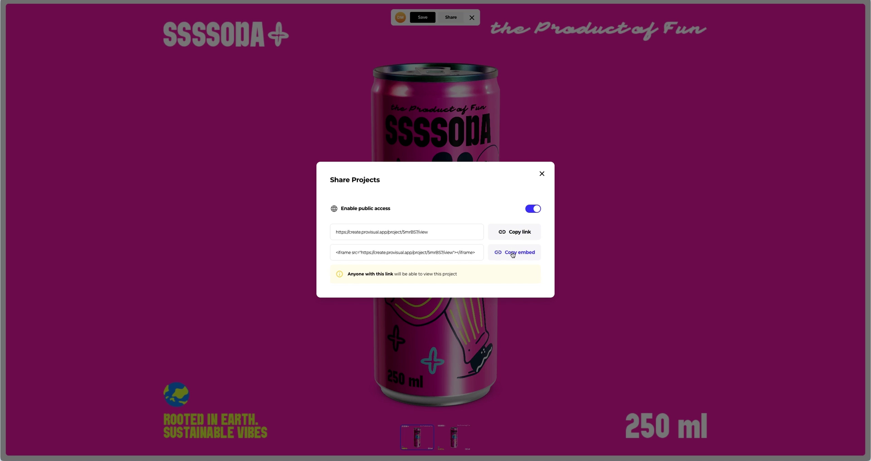
left_click(541, 174)
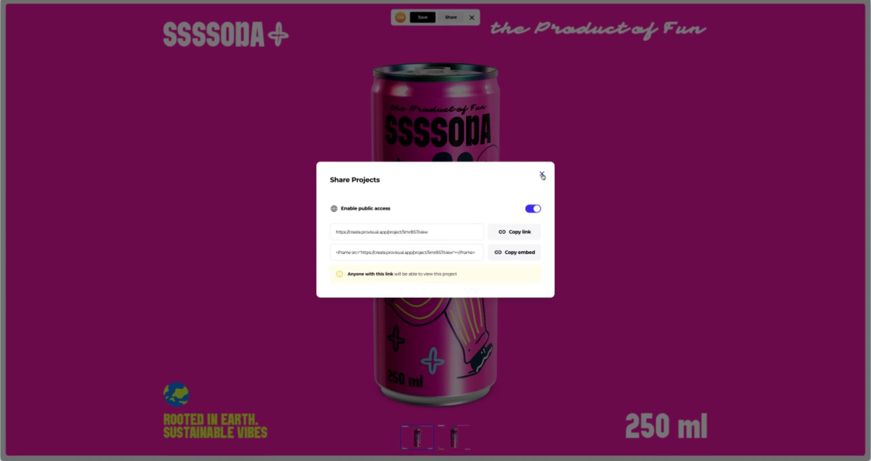